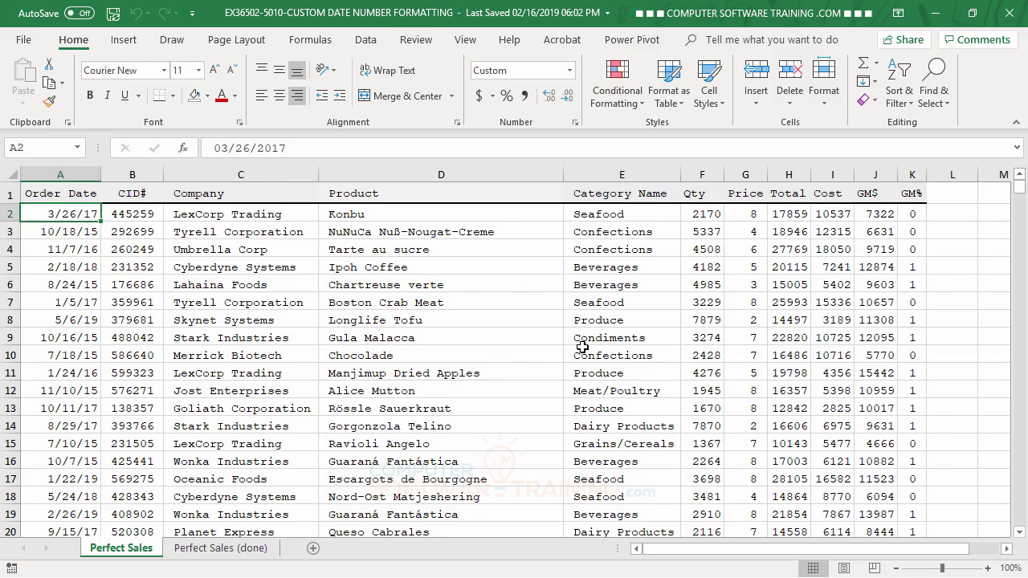
# Step: Compare the unformatted Perfect Sales sheet with the Perfect Sales (done) sheet, viewing the finished one at 90% zoom
pyautogui.click(205, 549)
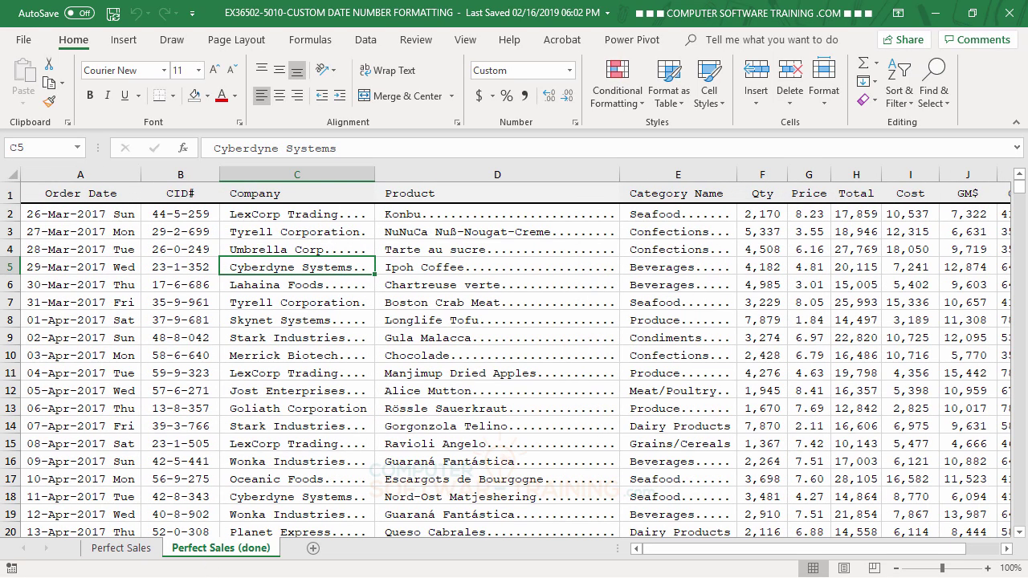
pyautogui.click(897, 568)
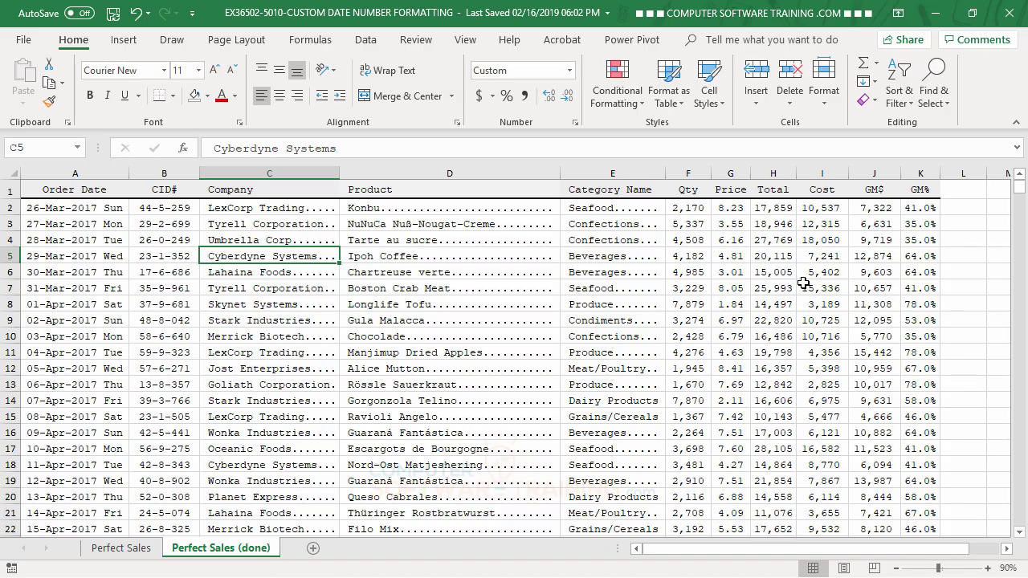
pyautogui.click(128, 550)
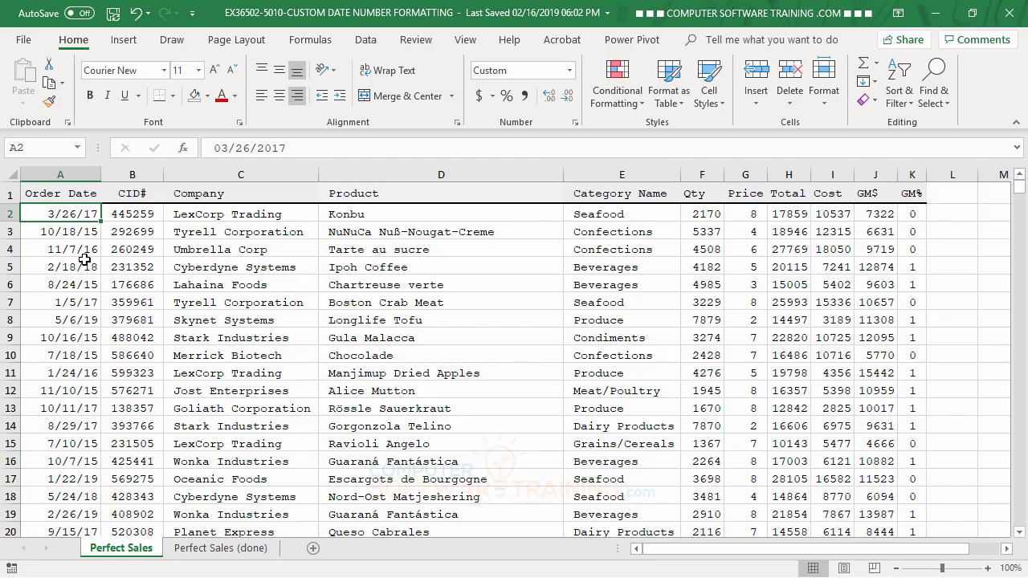
pyautogui.click(217, 548)
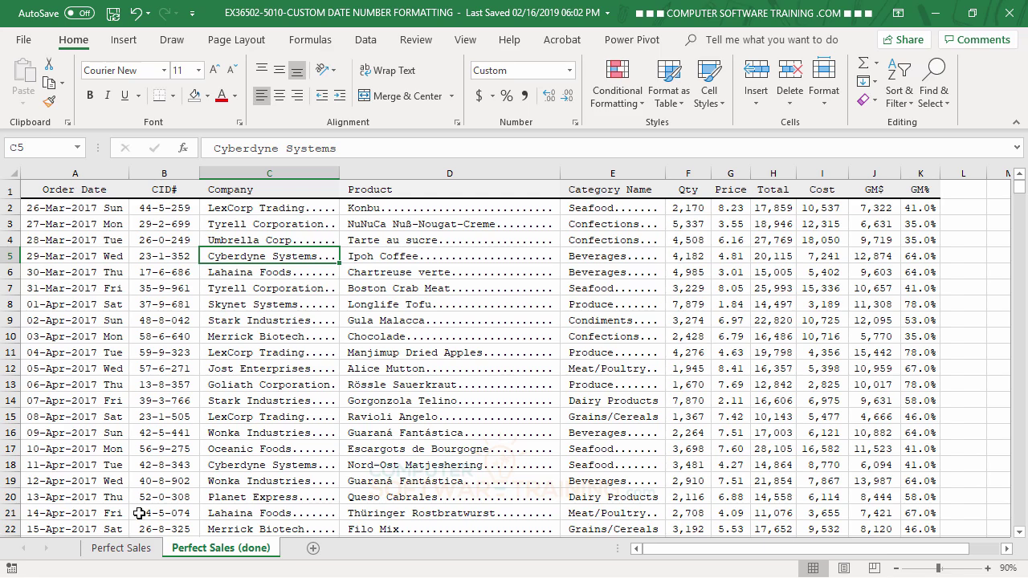
pyautogui.click(133, 548)
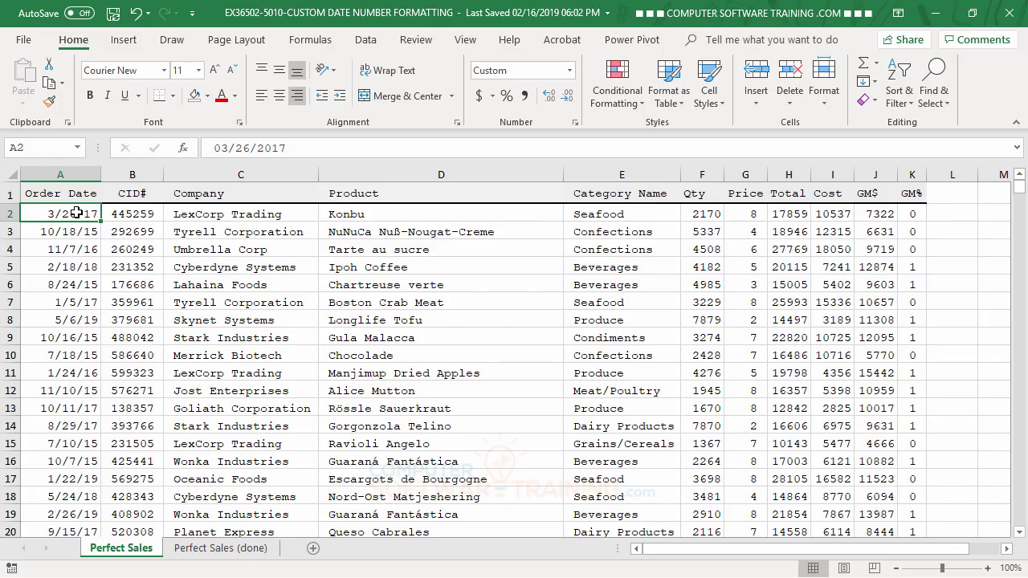
# Step: Select all order dates in A2:A70 on the Perfect Sales sheet and open their detailed number format settings
pyautogui.hotkey('ctrl', 'shift', 'Down')
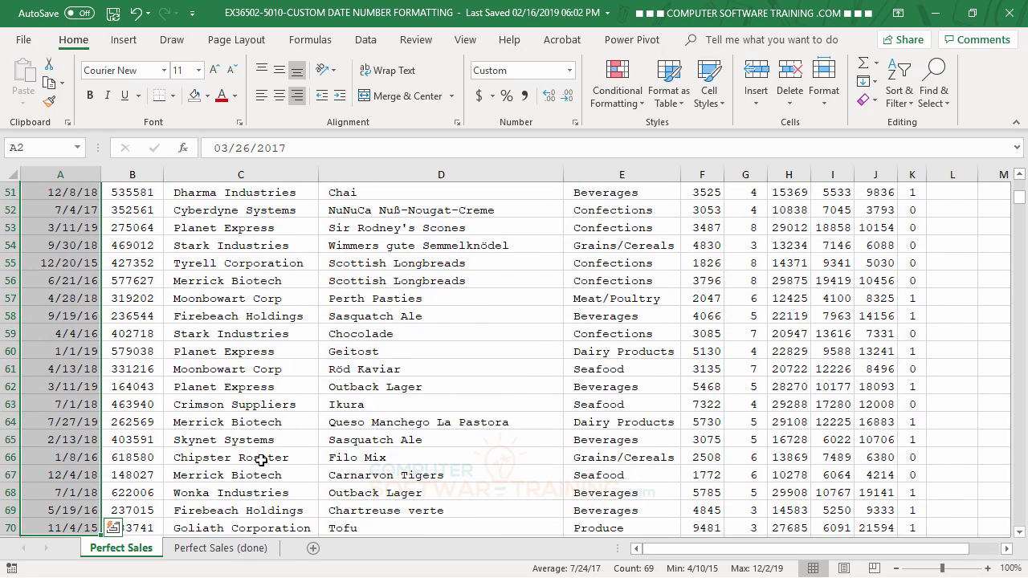
pyautogui.scroll(15, 254, 463)
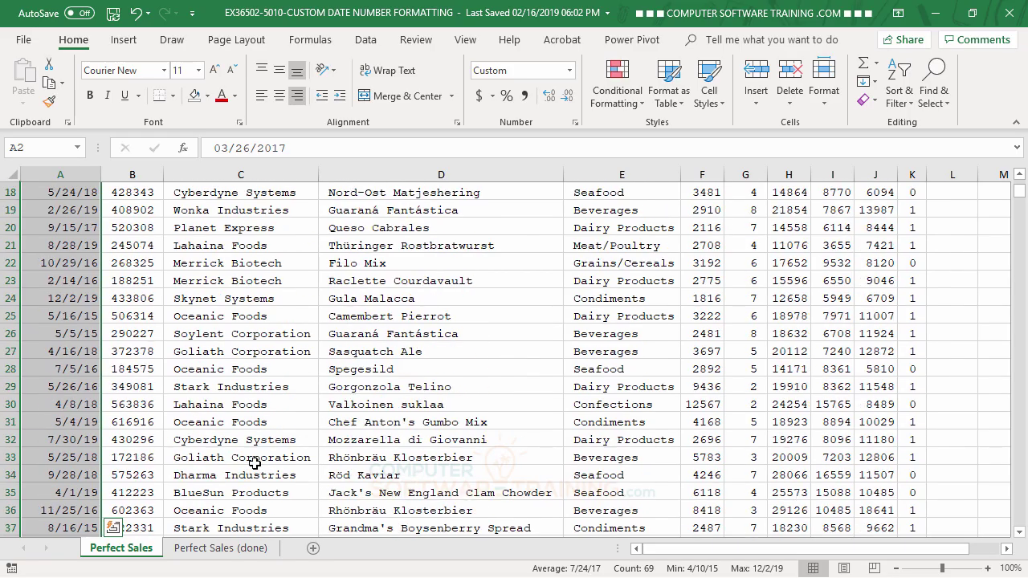
pyautogui.scroll(2, 254, 463)
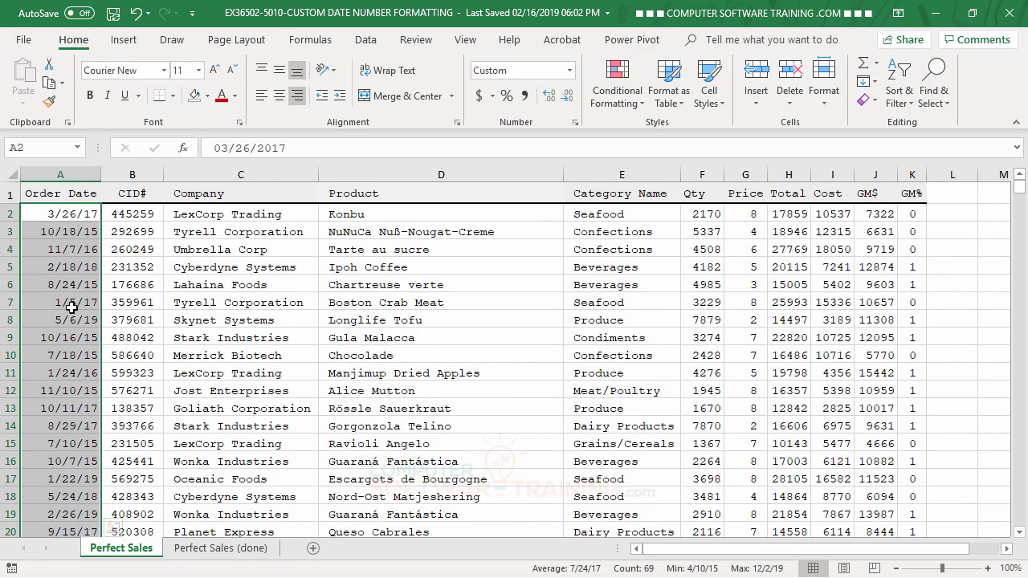
pyautogui.click(184, 549)
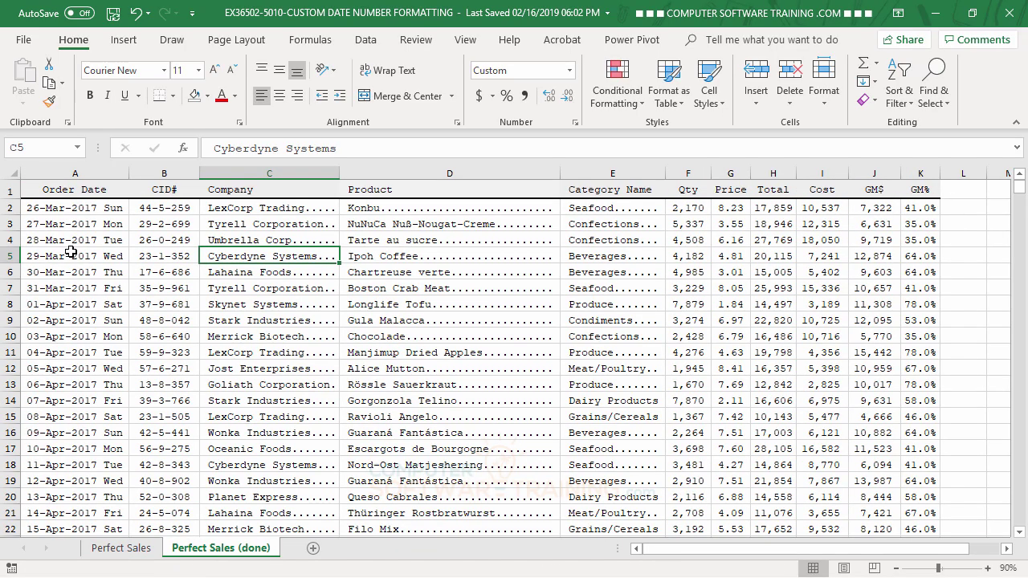
pyautogui.click(126, 548)
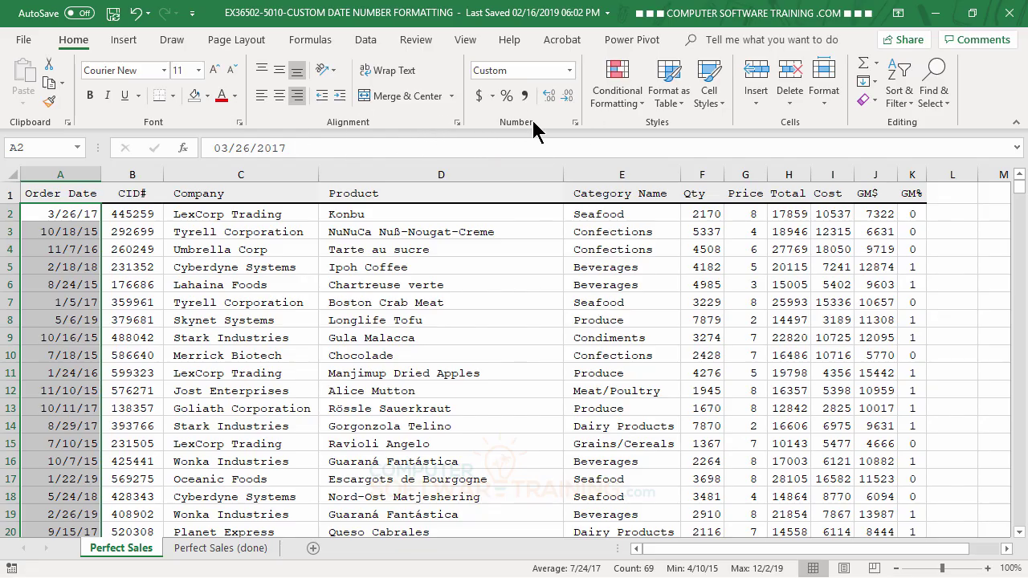
pyautogui.click(576, 123)
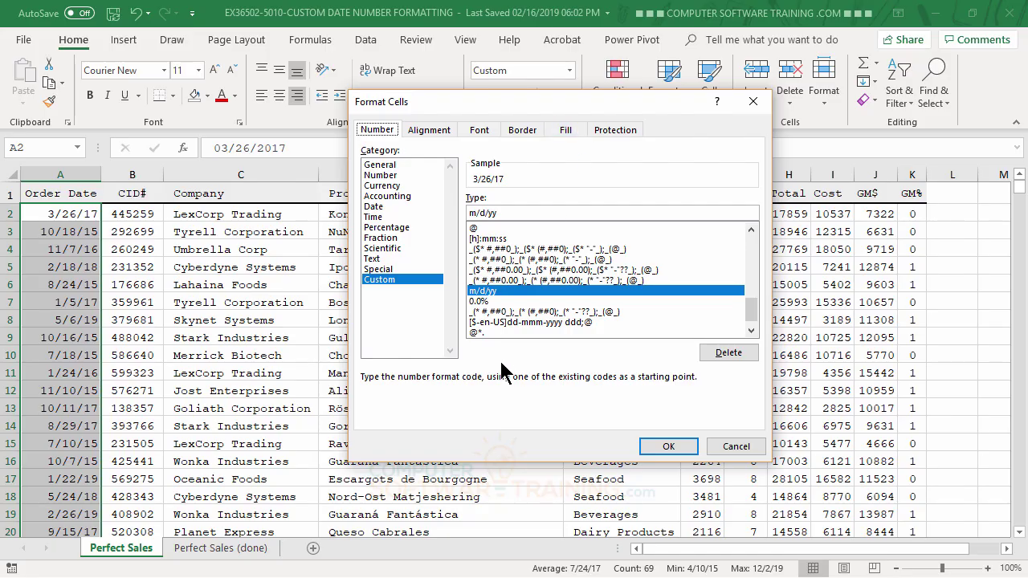
# Step: Look through the Accounting, Time and Number format categories for the order dates
pyautogui.click(390, 271)
pyautogui.click(402, 197)
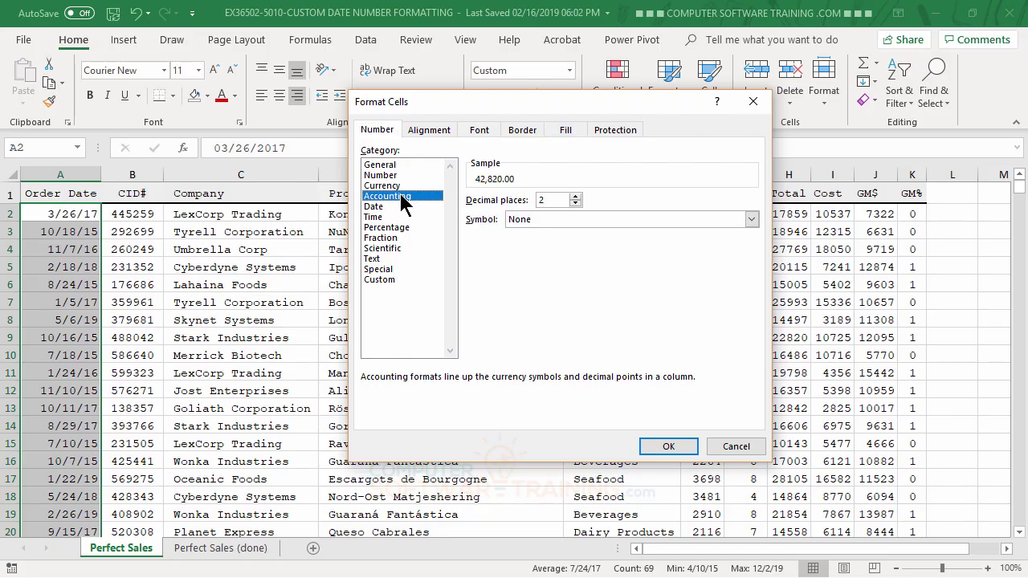
pyautogui.click(408, 217)
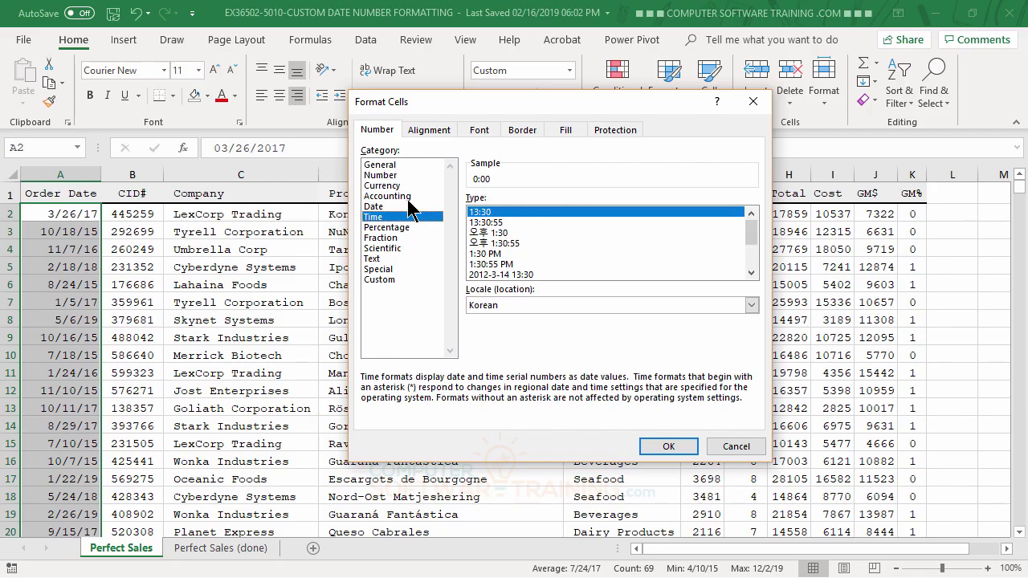
pyautogui.click(389, 176)
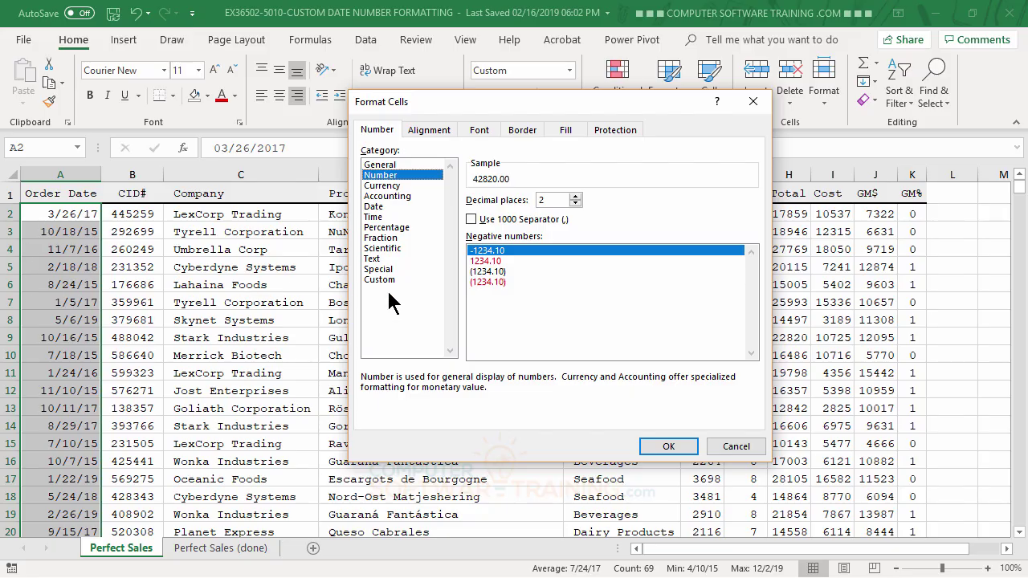
# Step: Browse the preset date formats, set the locale to English (United States) and choose the 3/14/12 type
pyautogui.click(378, 207)
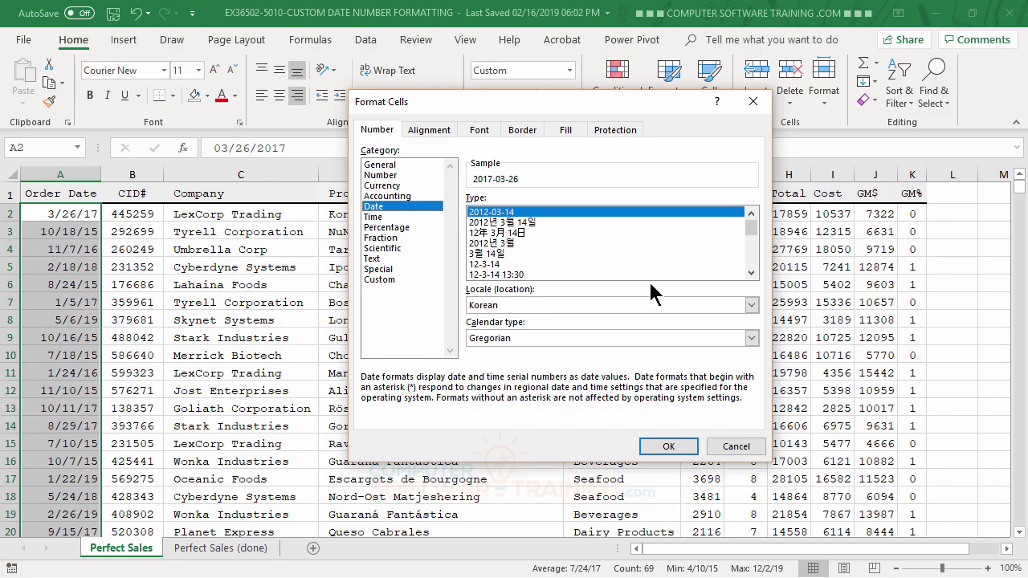
pyautogui.click(752, 273)
pyautogui.click(752, 272)
pyautogui.click(751, 273)
pyautogui.click(751, 273)
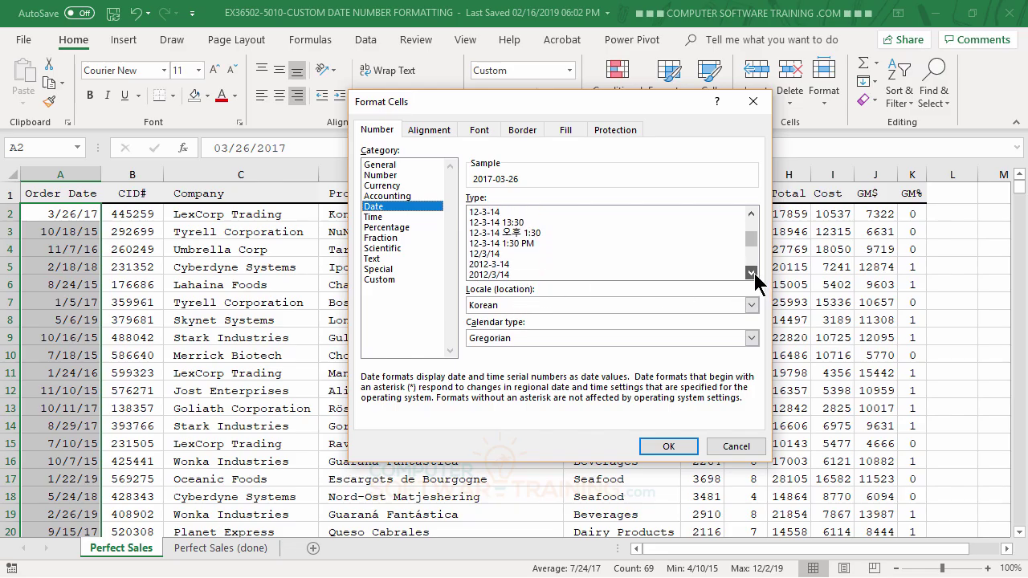
pyautogui.click(752, 273)
pyautogui.click(752, 273)
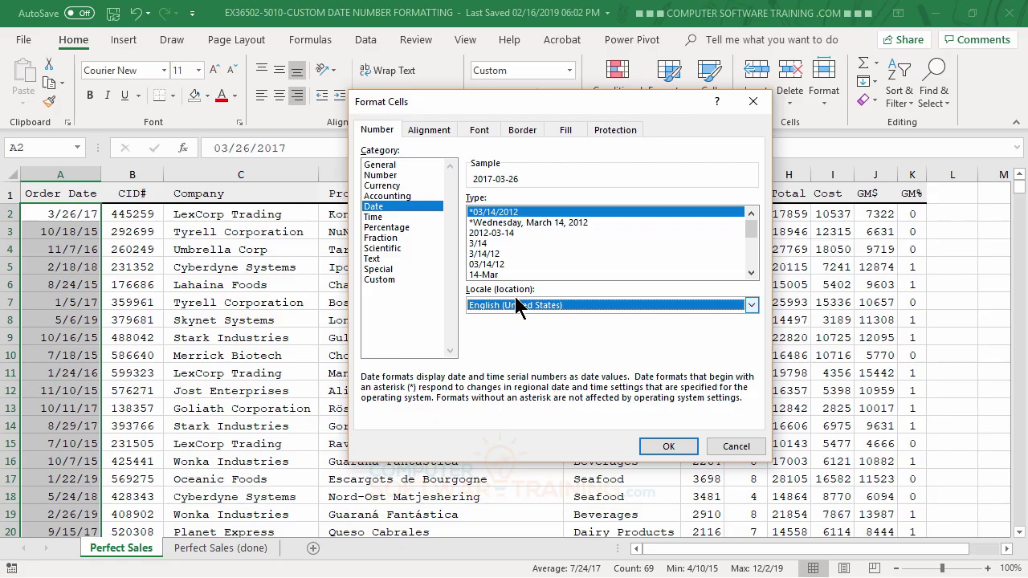
pyautogui.click(494, 254)
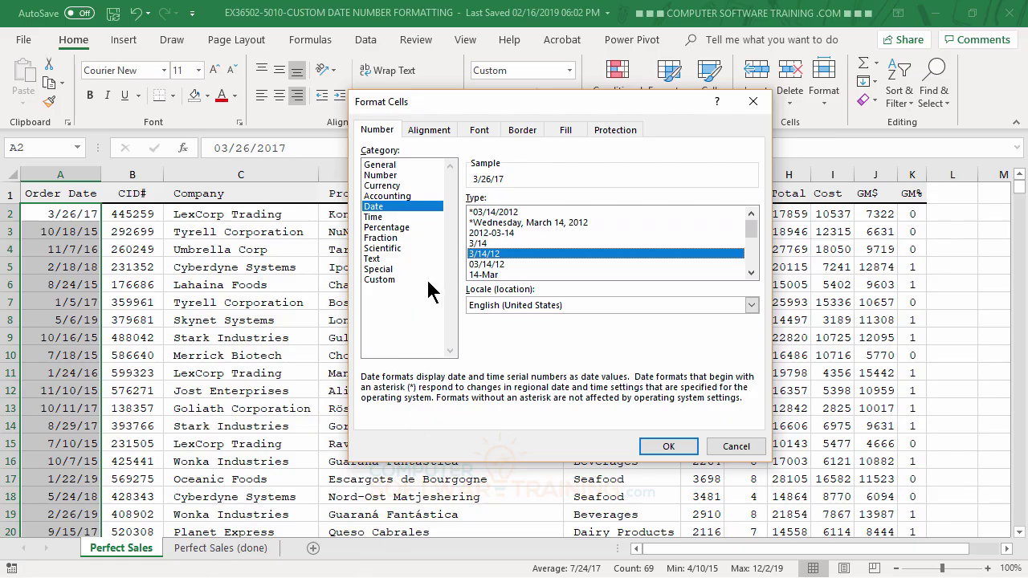
# Step: Apply the custom number format DD-MMM-YYYY (DDD) to the selected order dates
pyautogui.click(380, 280)
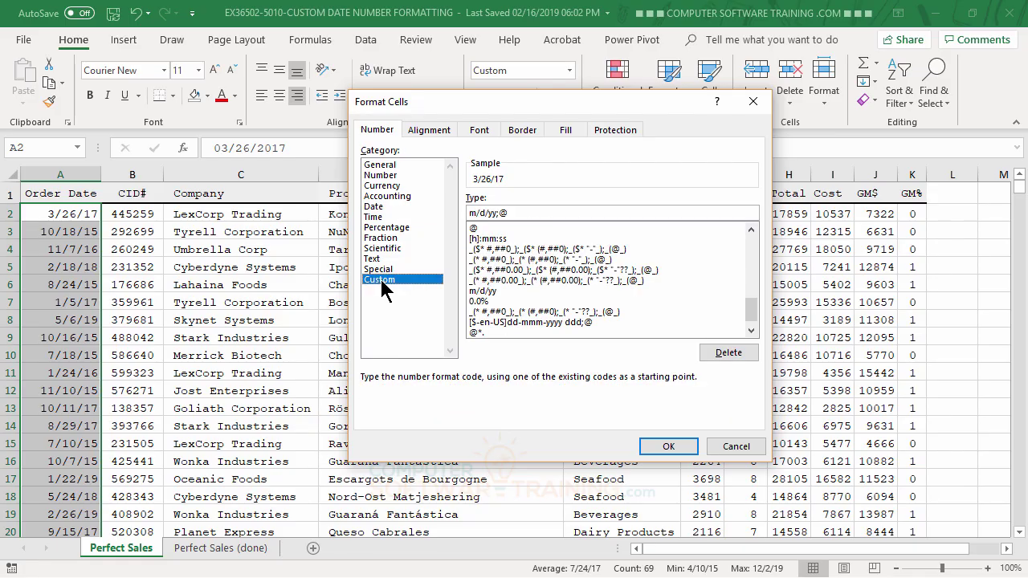
pyautogui.moveTo(518, 212); pyautogui.dragTo(462, 214)
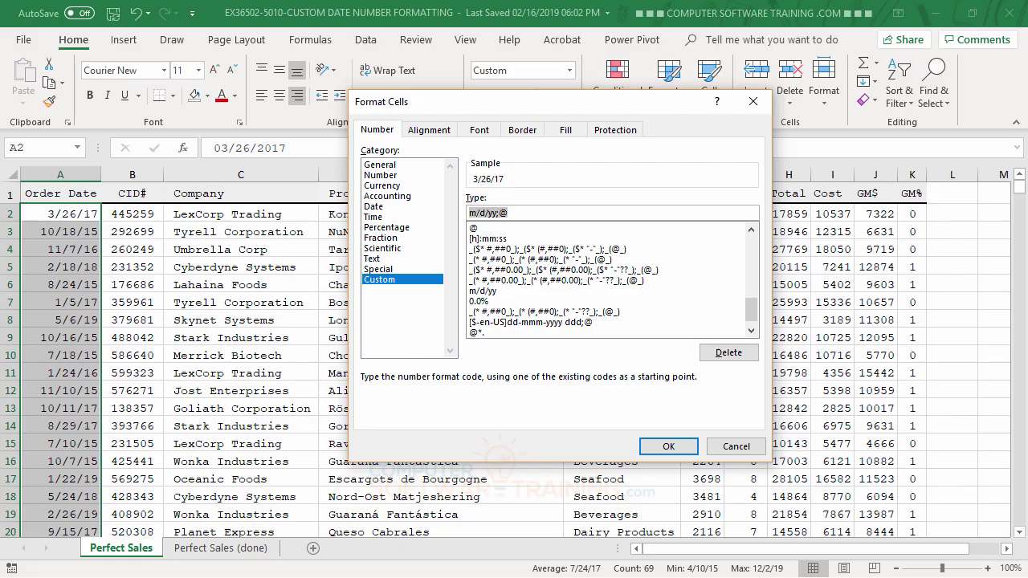
pyautogui.press('BackSpace')
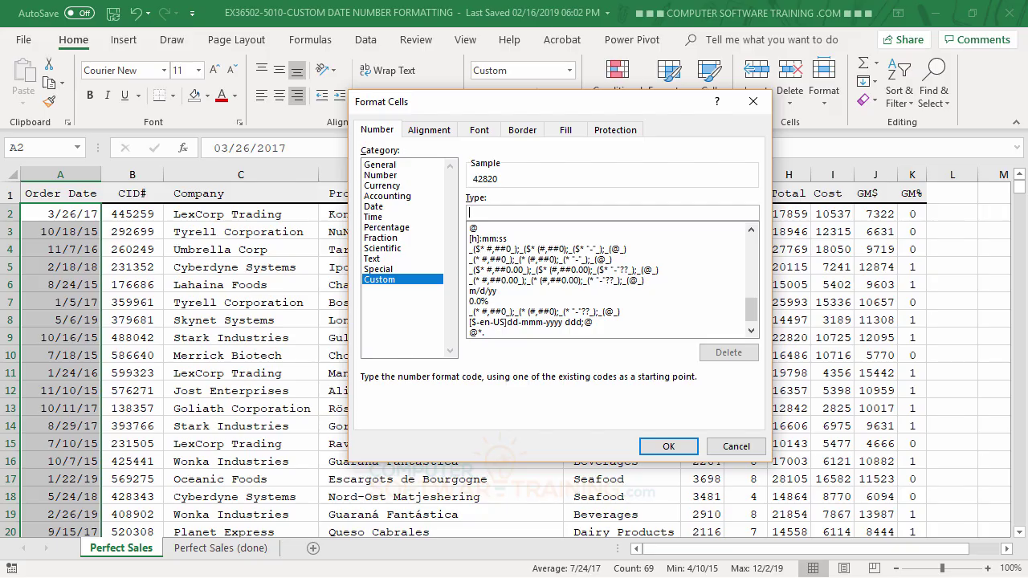
pyautogui.write('DD')
pyautogui.write('-MMM')
pyautogui.press('BackSpace')
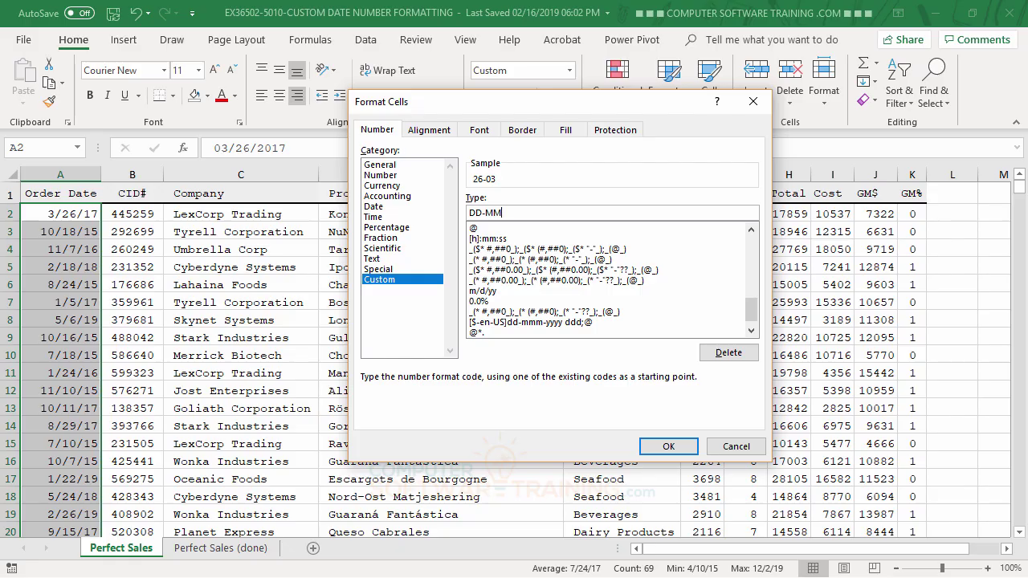
pyautogui.write('M-YYYY D')
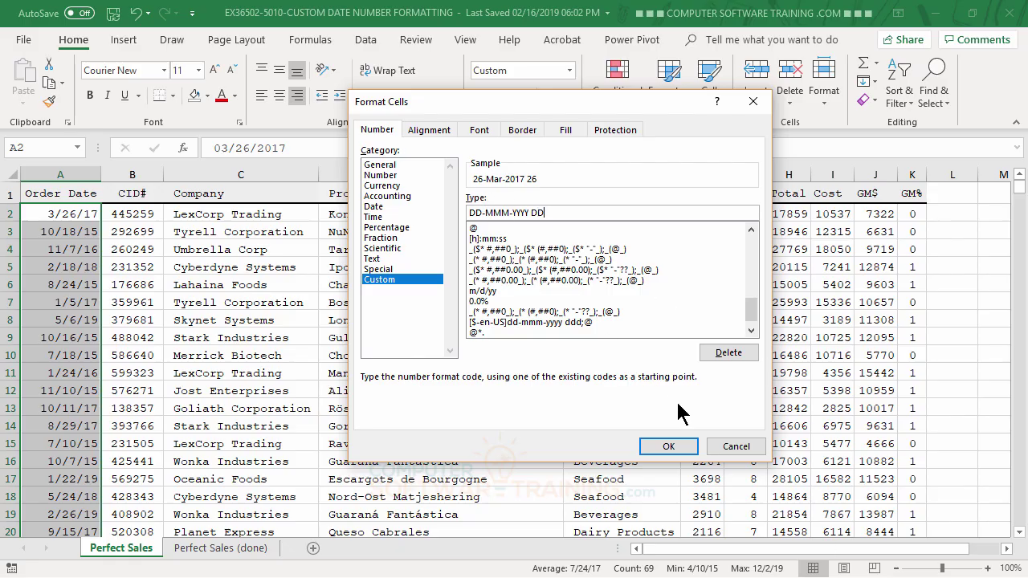
pyautogui.write('D')
pyautogui.write('(DDD')
pyautogui.click(668, 447)
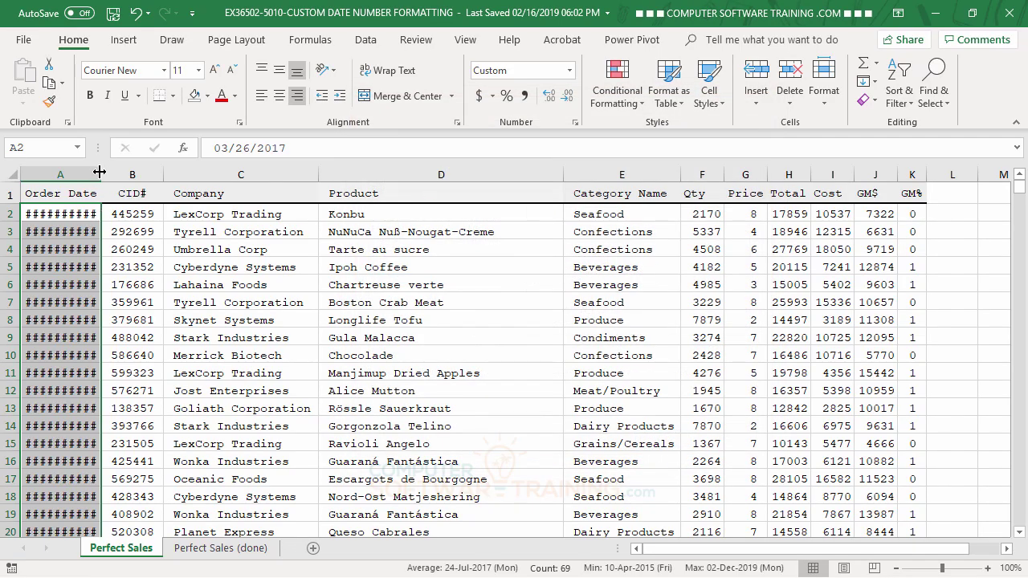
# Step: Centre the order dates in their cells and fit the width of column A to its contents
pyautogui.doubleClick(98, 171)
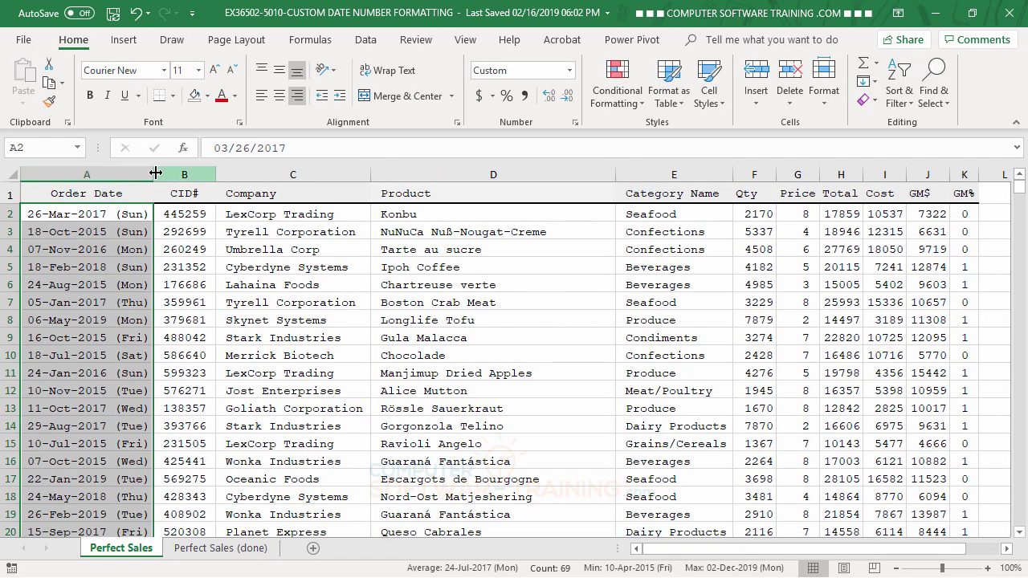
pyautogui.moveTo(153, 172); pyautogui.dragTo(165, 173)
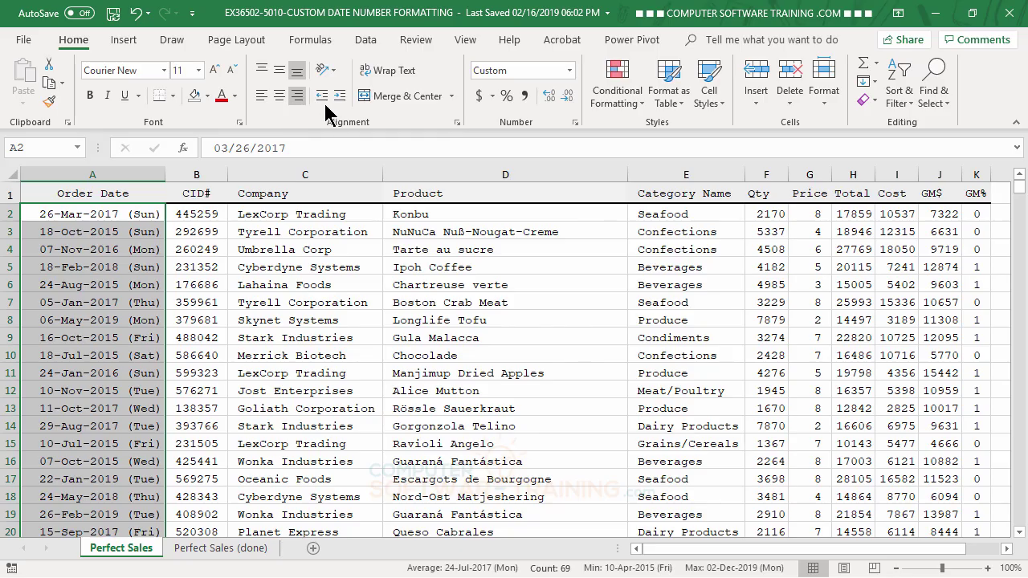
pyautogui.click(280, 100)
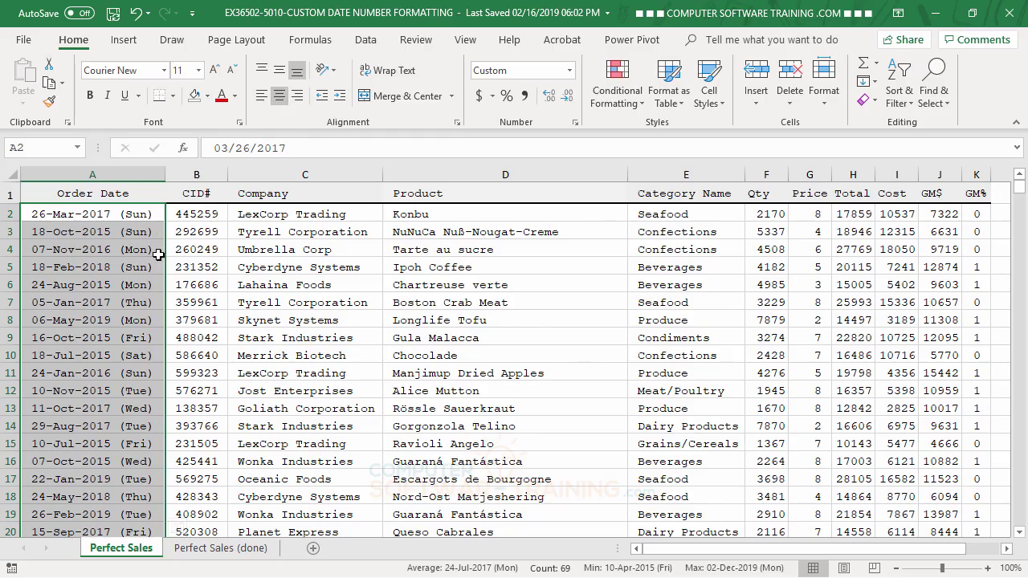
pyautogui.doubleClick(165, 174)
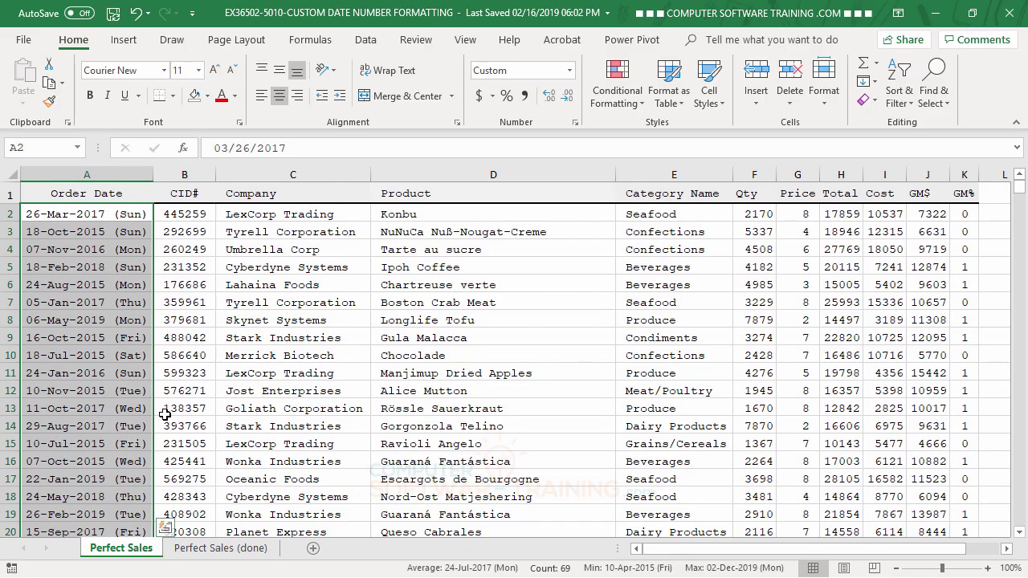
pyautogui.click(232, 325)
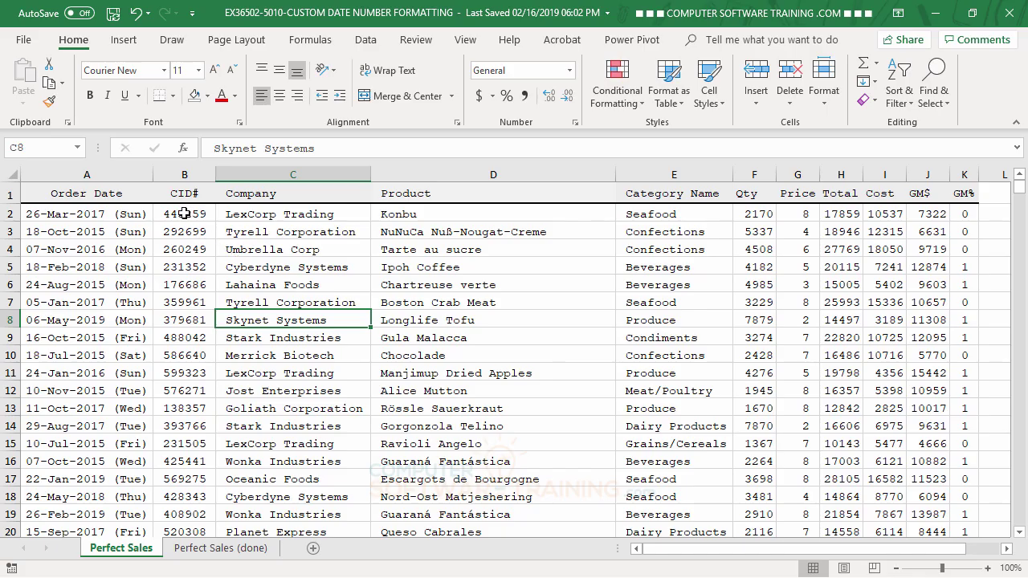
# Step: Apply the custom number format ##-#-### to all CID# values in B2:B70
pyautogui.moveTo(191, 216); pyautogui.dragTo(186, 492)
pyautogui.scroll(10, 245, 514)
pyautogui.scroll(7, 267, 446)
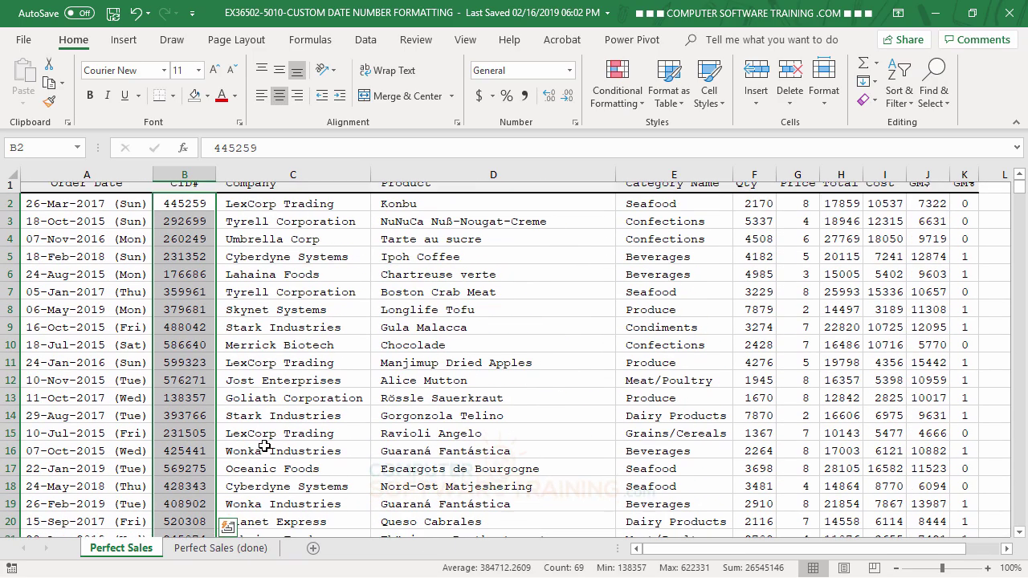
pyautogui.click(575, 123)
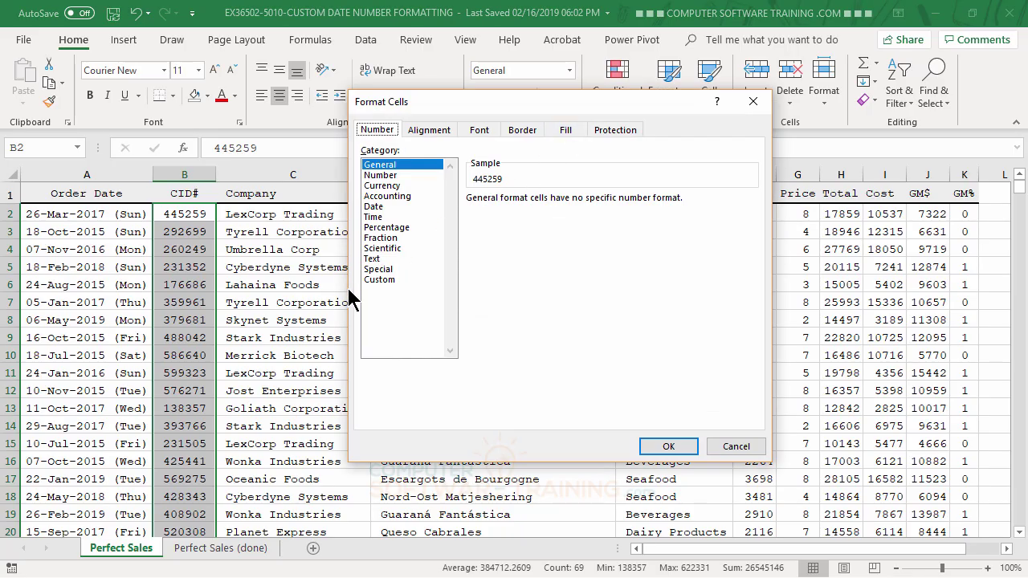
pyautogui.click(376, 279)
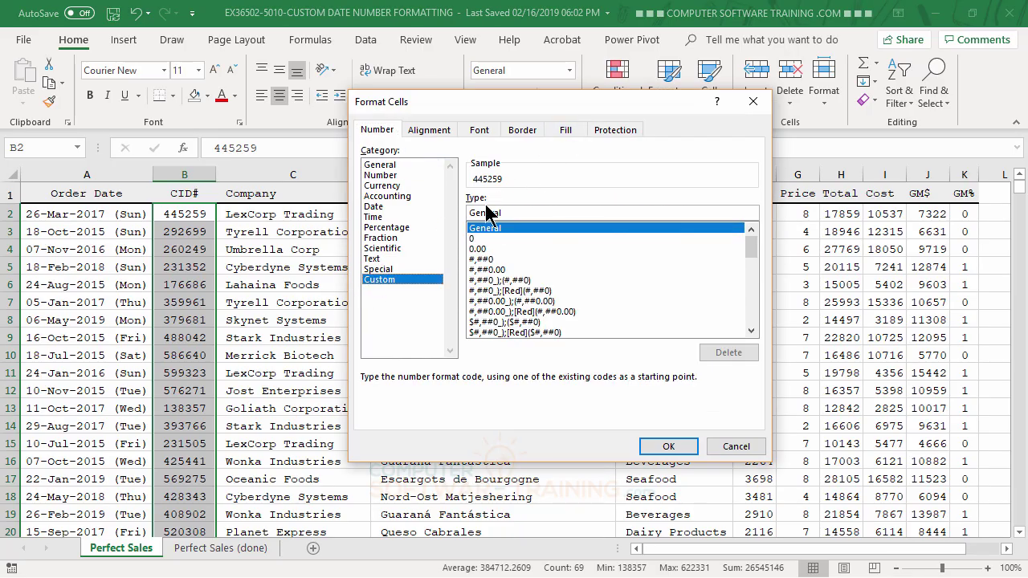
pyautogui.moveTo(520, 214); pyautogui.dragTo(443, 217)
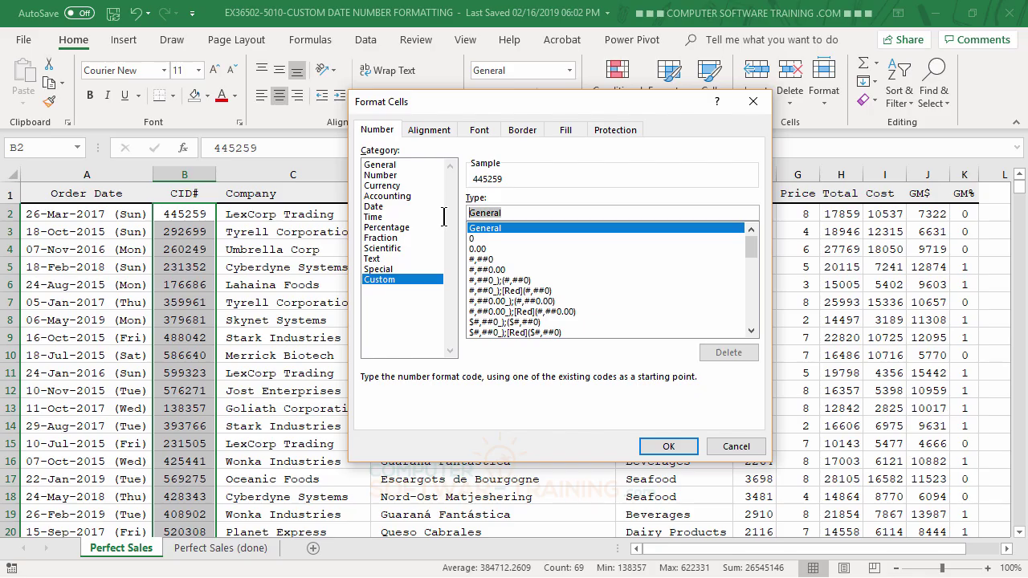
pyautogui.write('#')
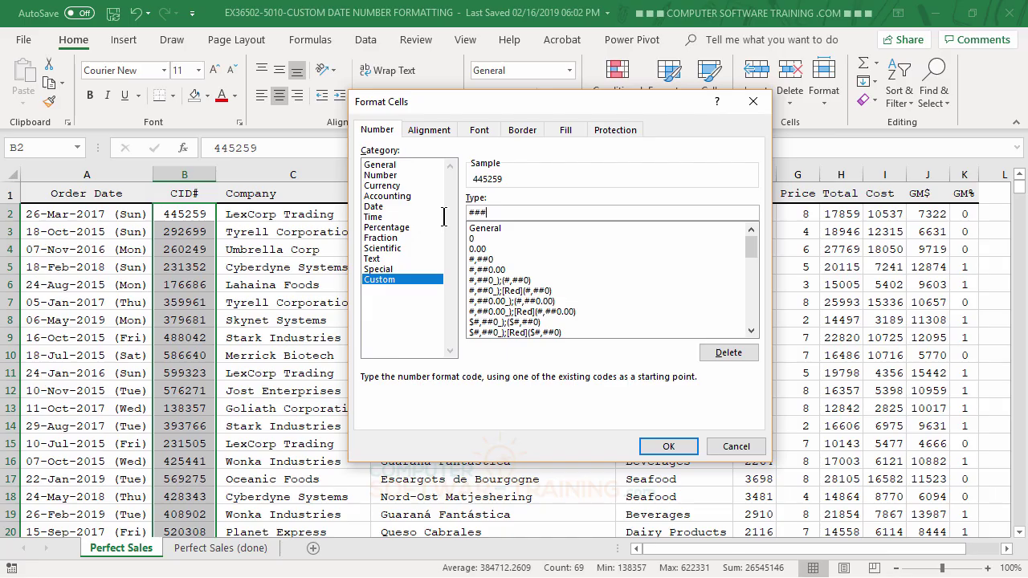
pyautogui.press('BackSpace')
pyautogui.write('##')
pyautogui.write('###')
pyautogui.click(668, 448)
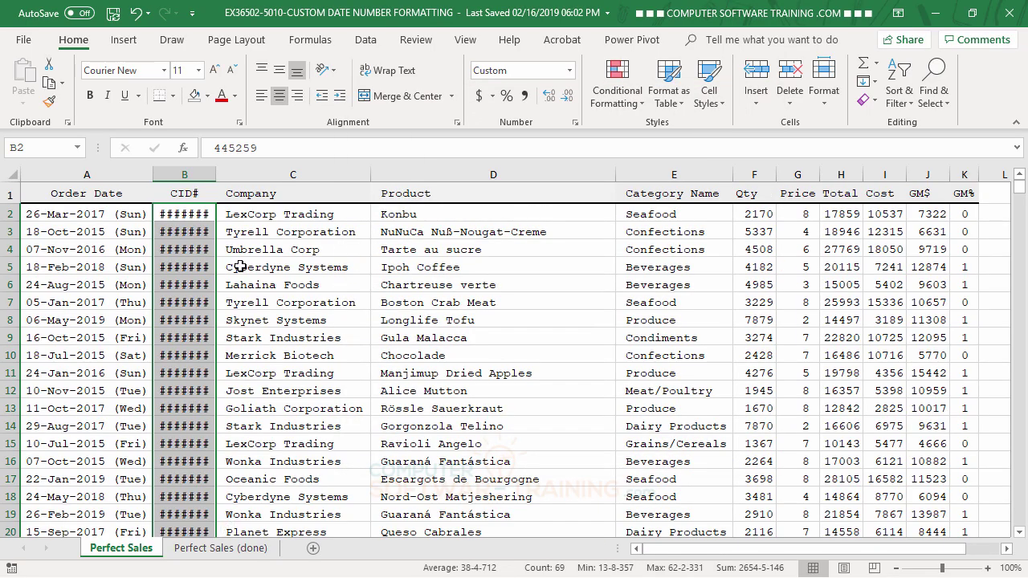
# Step: Fit the width of the CID# column to its values and widen it slightly more for extra space
pyautogui.doubleClick(218, 174)
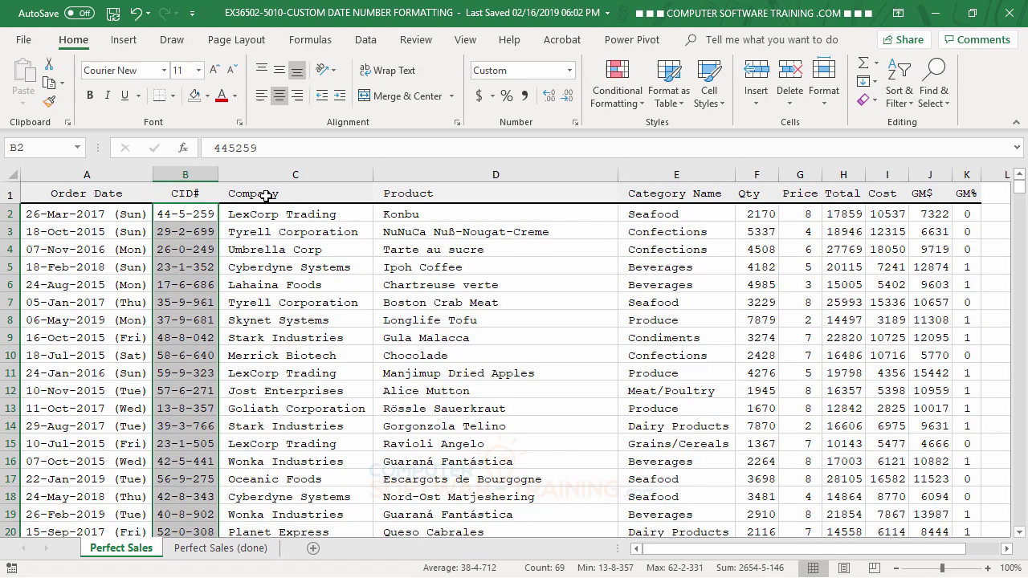
pyautogui.click(278, 96)
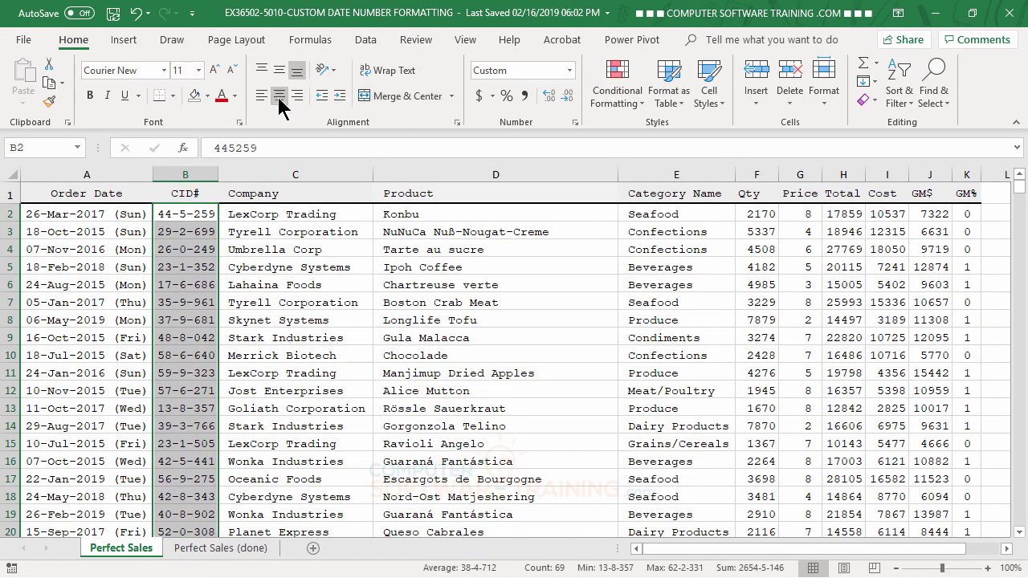
pyautogui.click(278, 96)
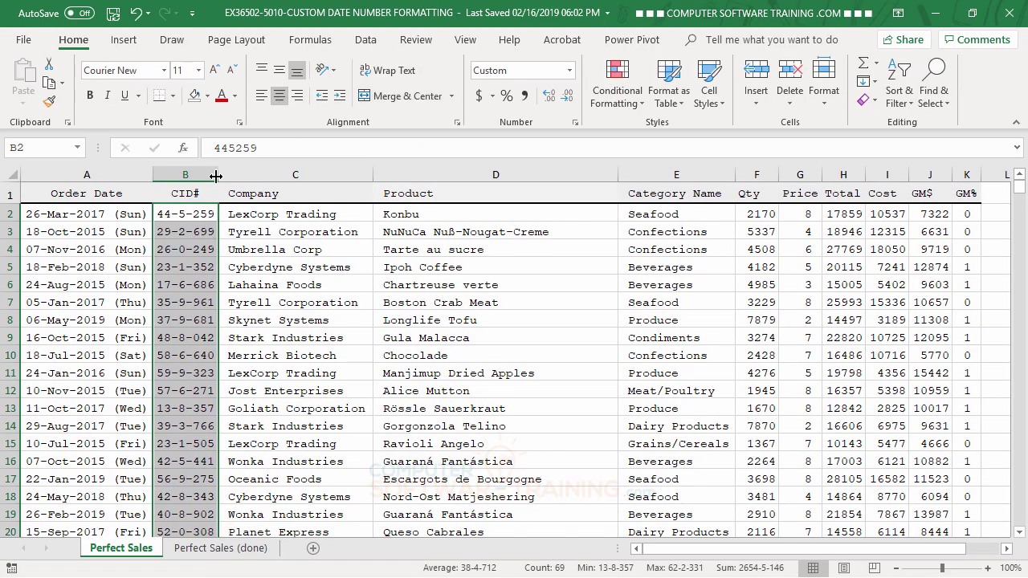
pyautogui.moveTo(220, 177); pyautogui.dragTo(225, 177)
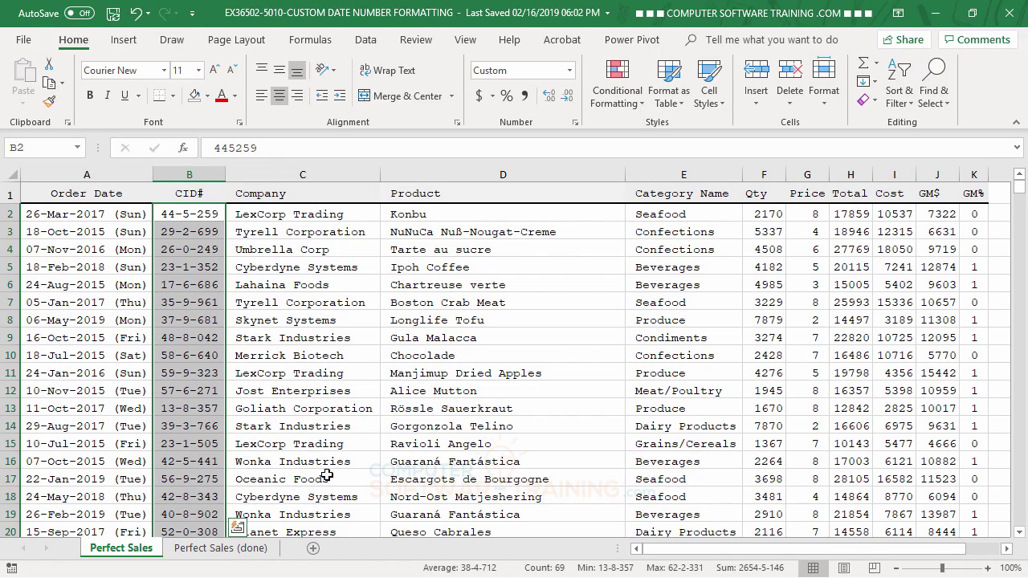
pyautogui.click(183, 267)
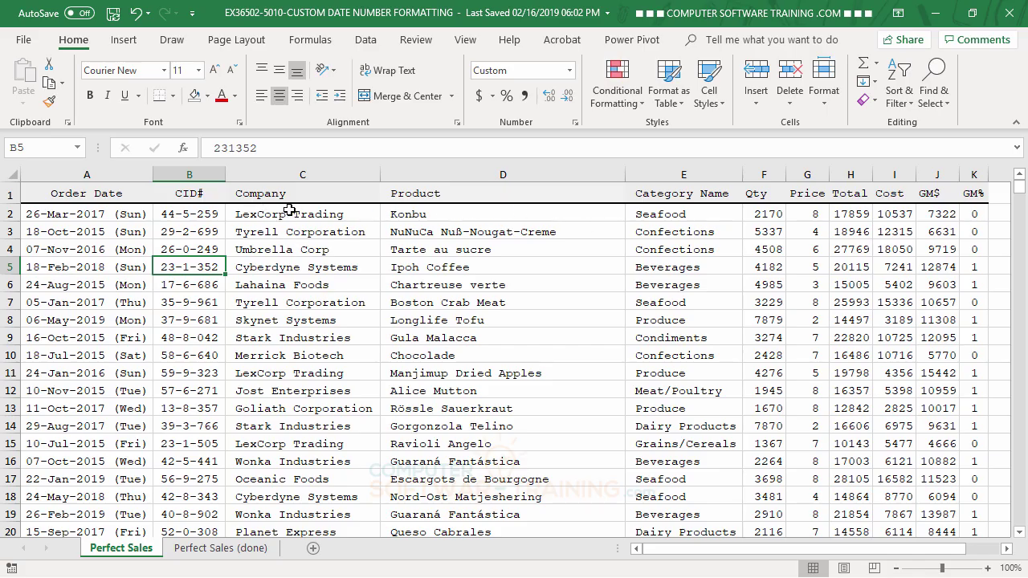
# Step: Try out decreasing and increasing the indent on cell C2 and on the text range C2:E70
pyautogui.click(329, 218)
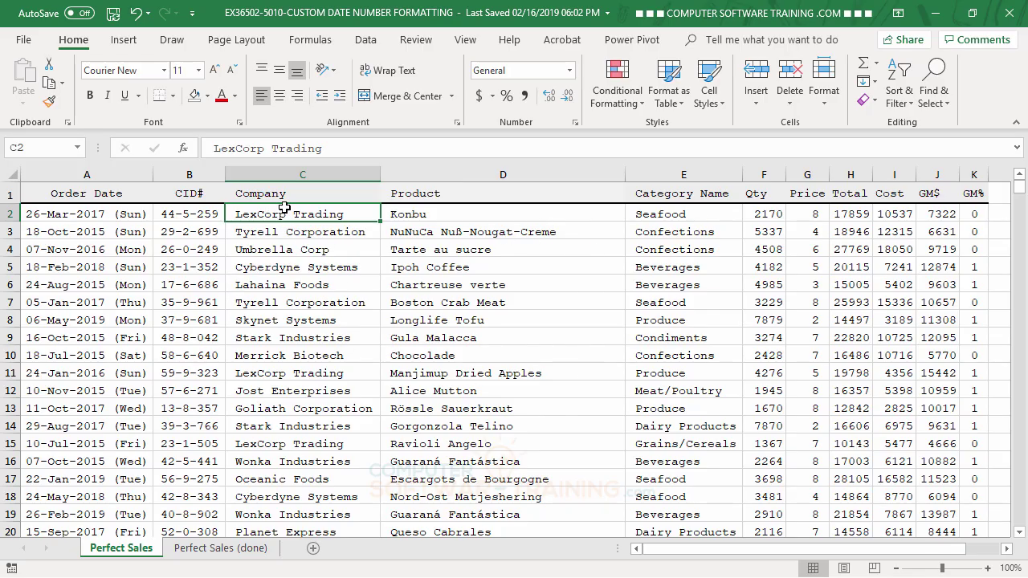
pyautogui.click(322, 95)
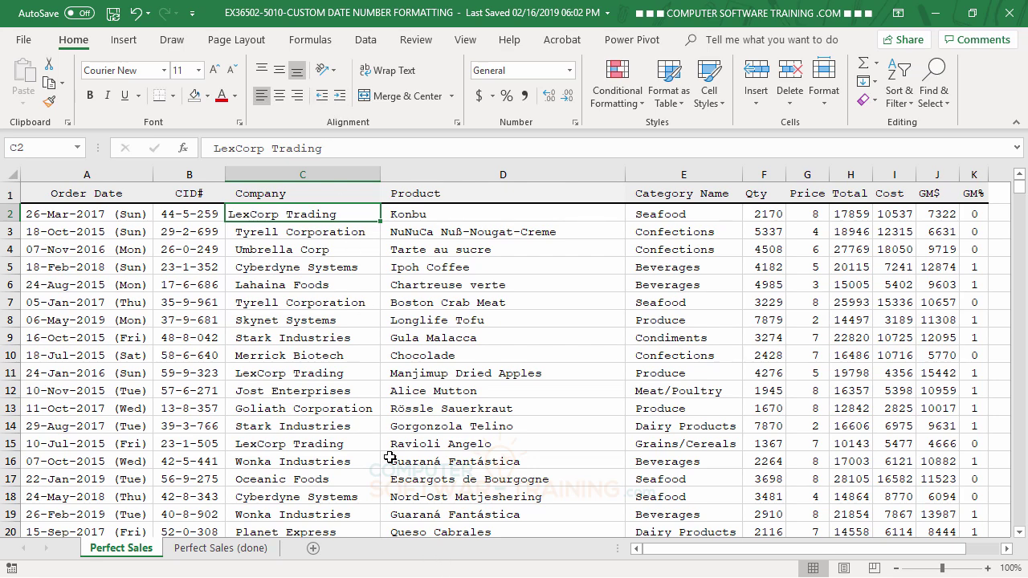
pyautogui.moveTo(299, 213); pyautogui.dragTo(646, 219)
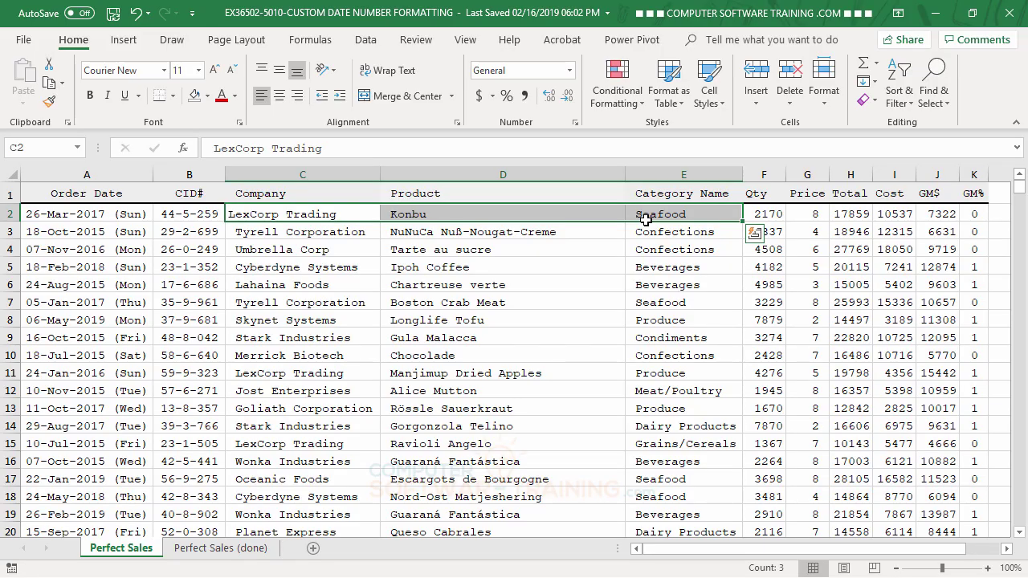
pyautogui.hotkey('ctrl', 'shift', 'Down')
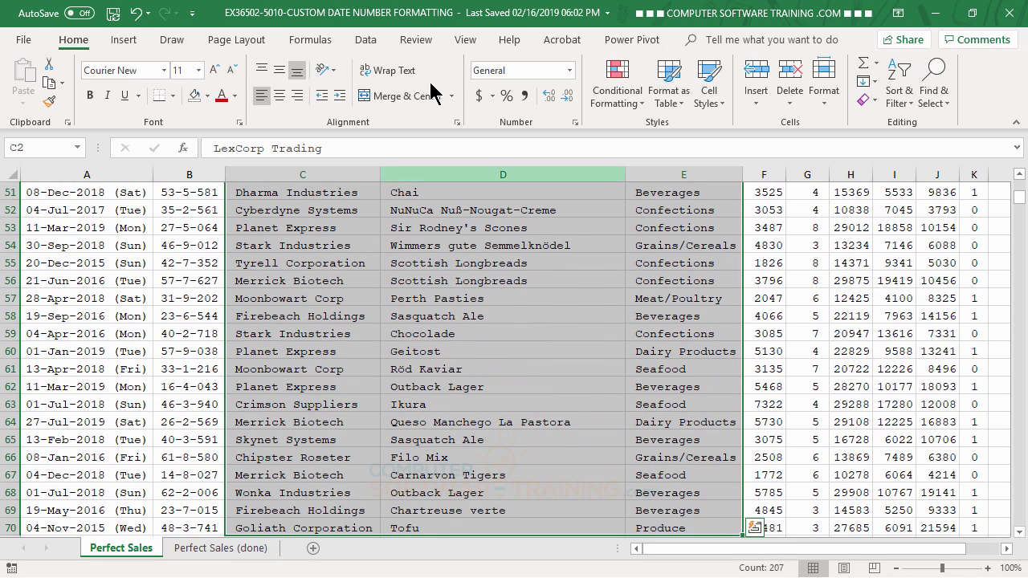
pyautogui.click(321, 96)
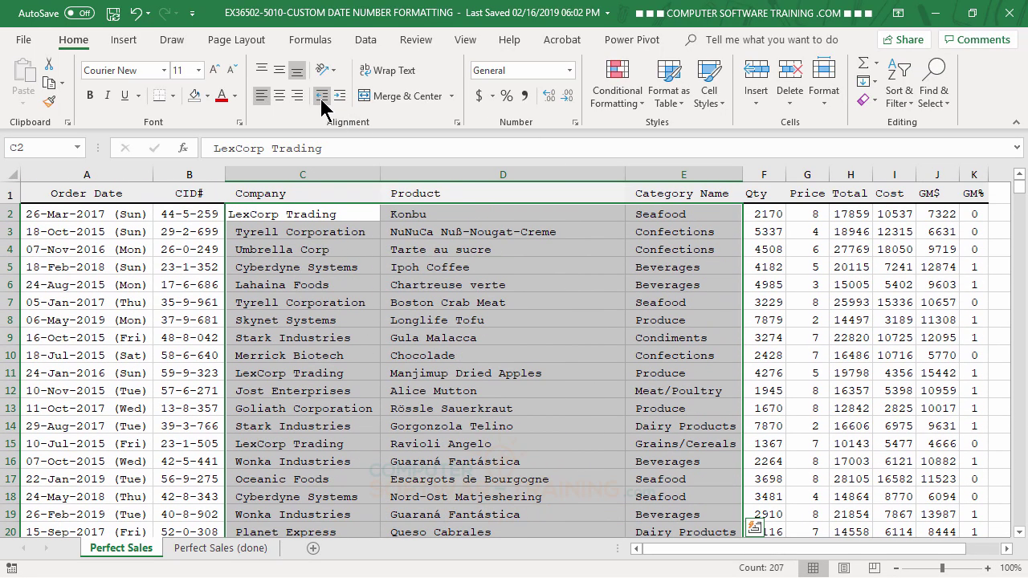
pyautogui.click(339, 97)
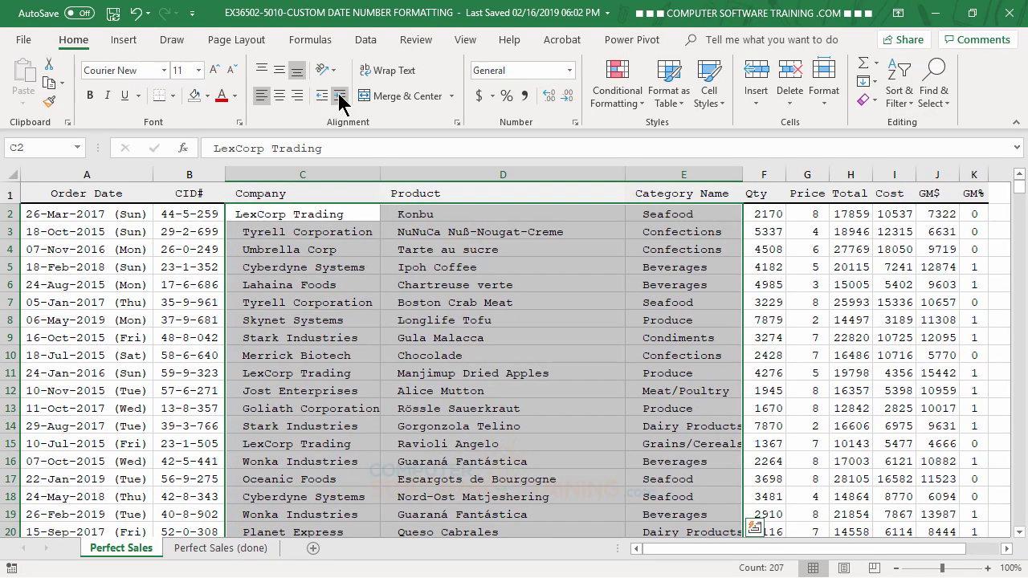
pyautogui.click(339, 96)
pyautogui.click(321, 96)
pyautogui.click(321, 97)
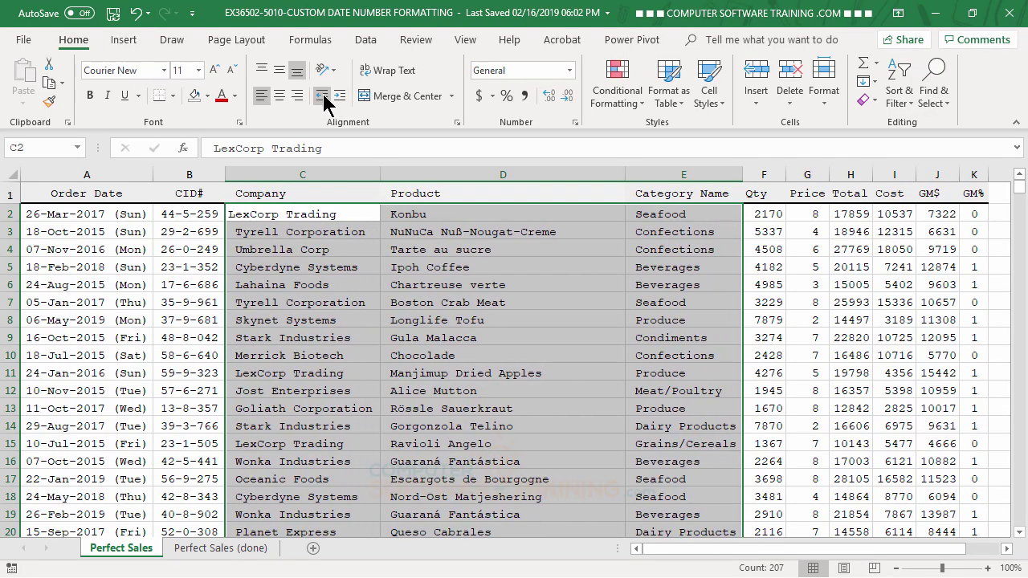
pyautogui.click(245, 215)
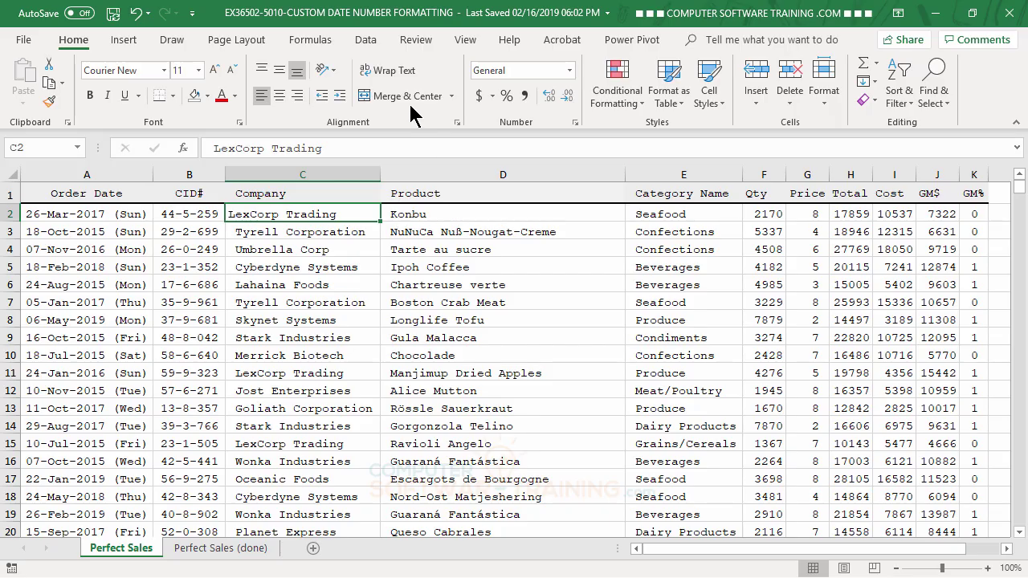
pyautogui.click(340, 96)
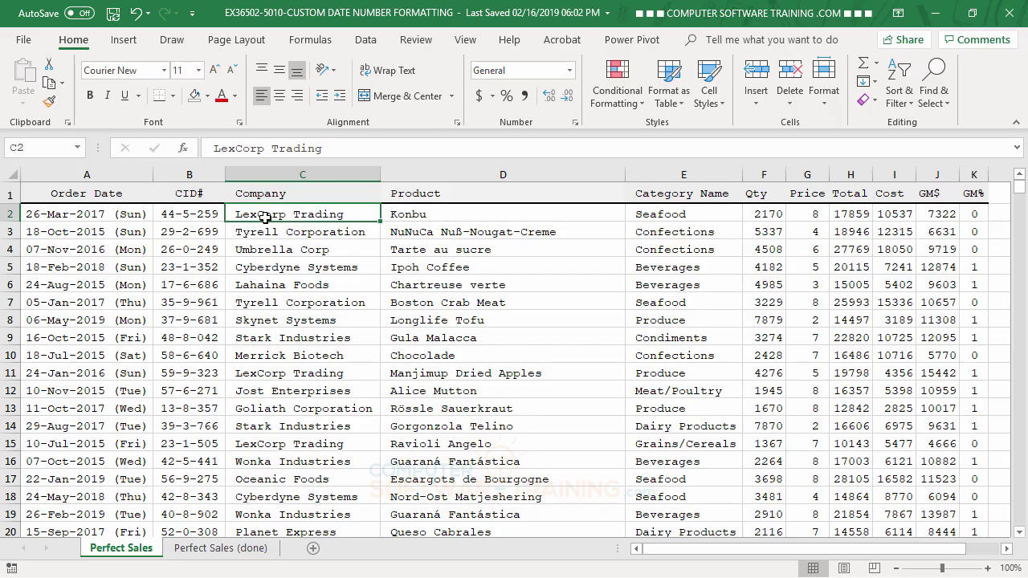
# Step: Remove the indent from the company, product and category text in C2:E70
pyautogui.moveTo(267, 215); pyautogui.dragTo(644, 215)
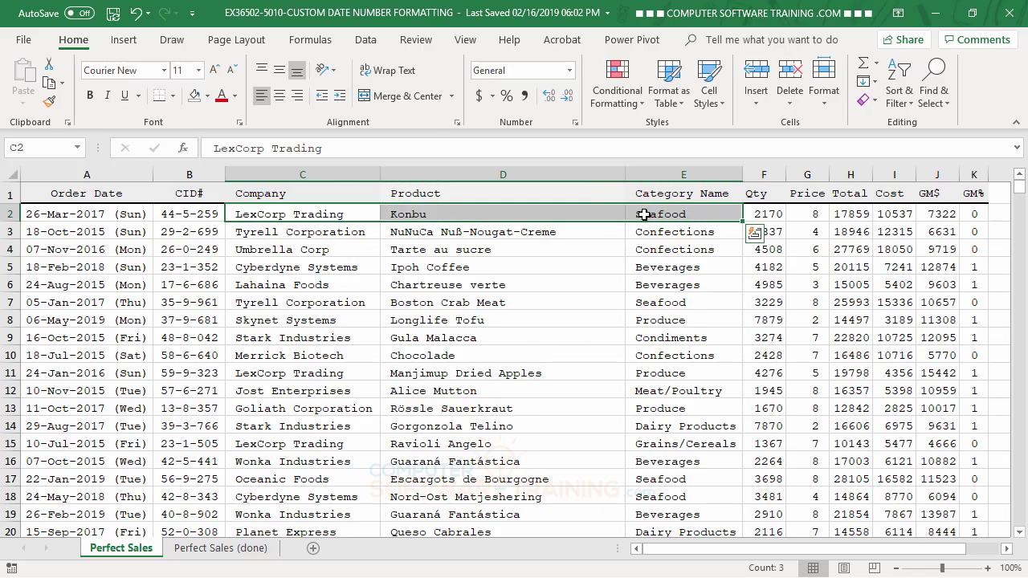
pyautogui.hotkey('ctrl', 'shift', 'Down')
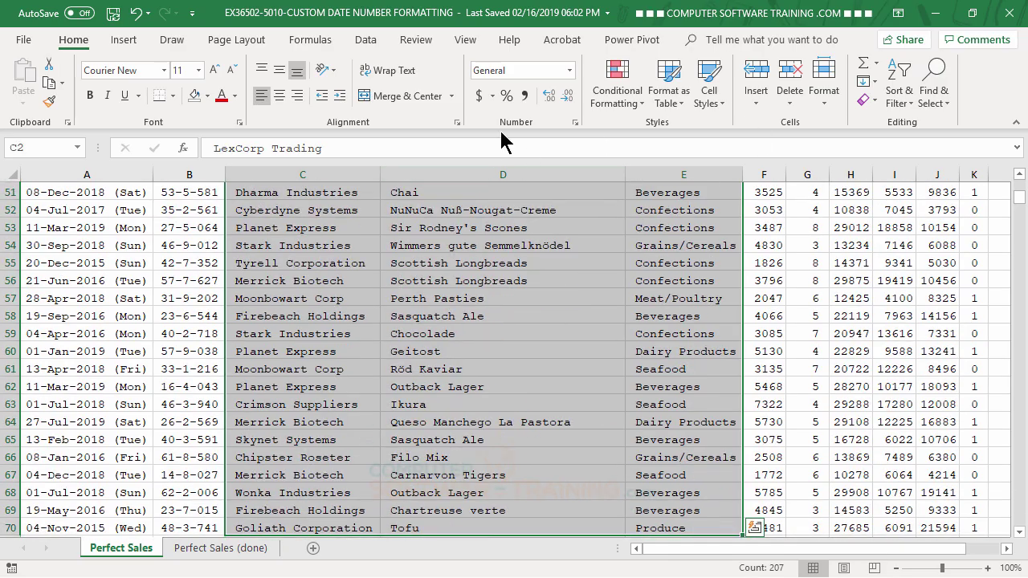
pyautogui.click(323, 96)
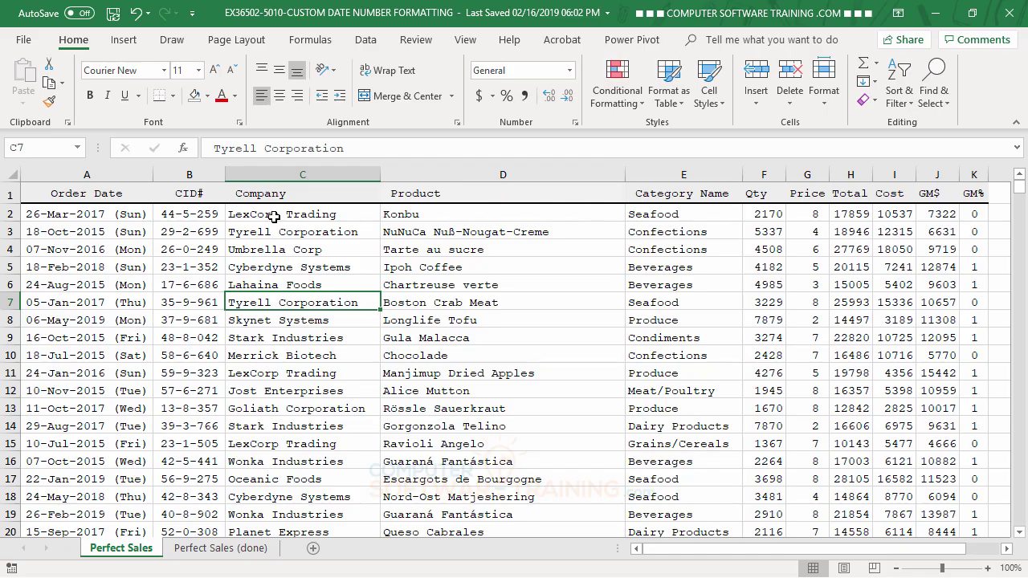
# Step: Indent the company, product and category text in C2:E70 by one level
pyautogui.moveTo(273, 217); pyautogui.dragTo(638, 215)
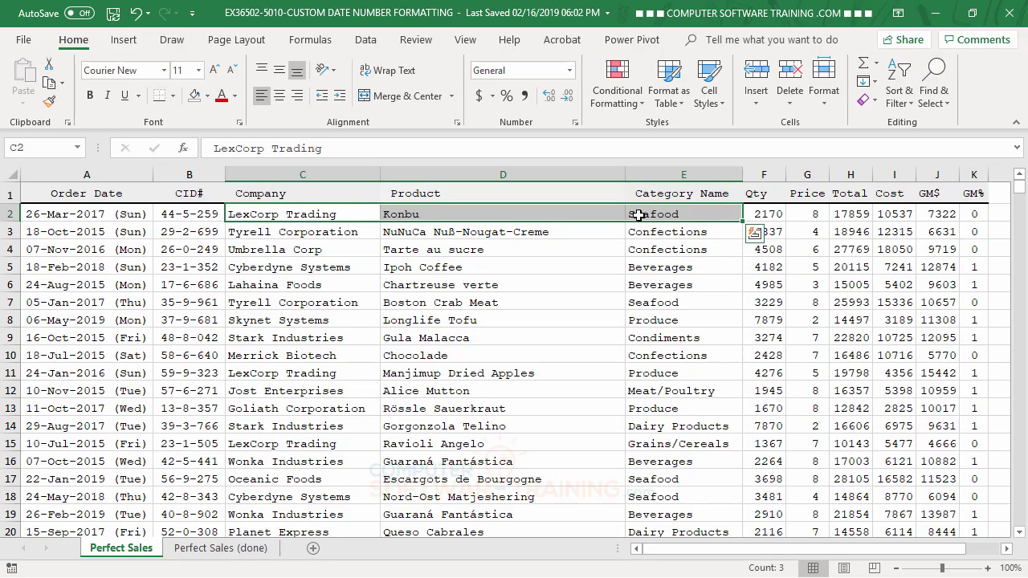
pyautogui.hotkey('ctrl', 'shift', 'Down')
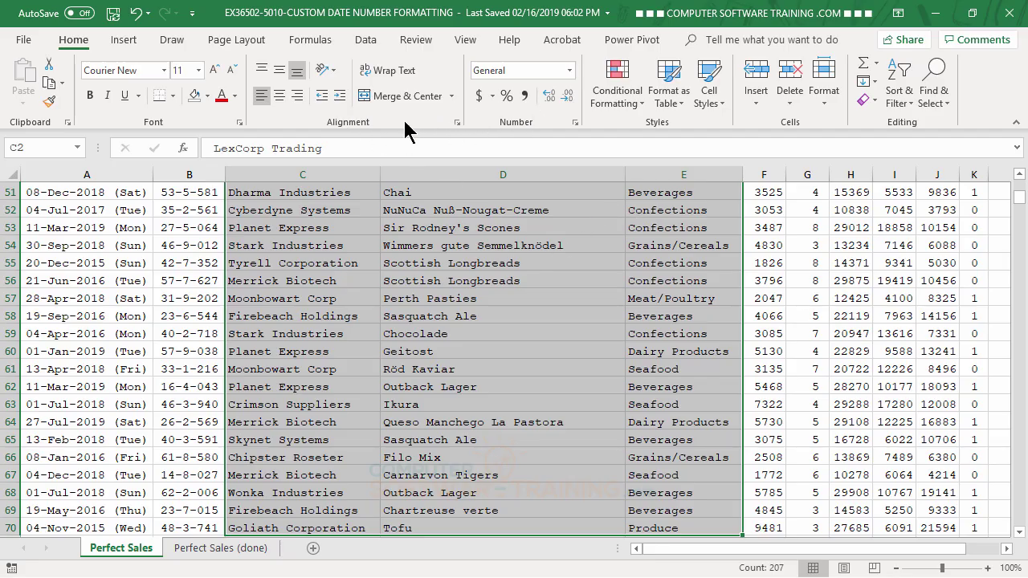
pyautogui.click(341, 98)
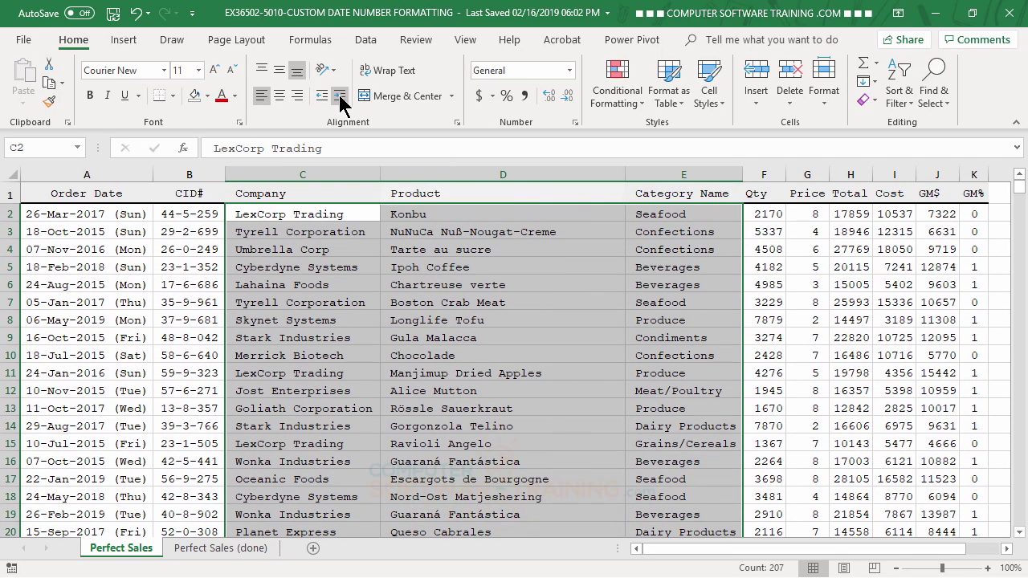
pyautogui.click(321, 95)
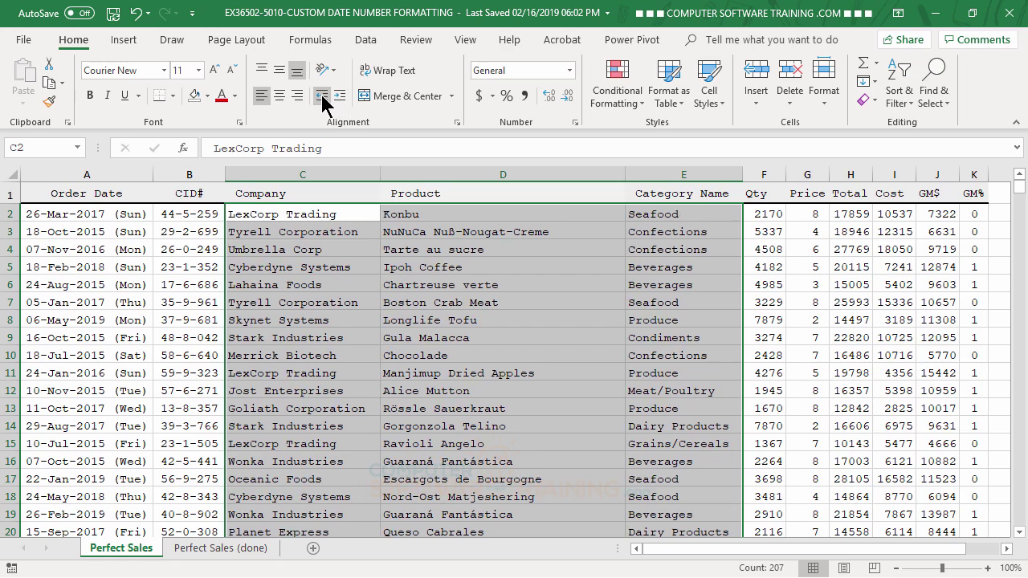
pyautogui.click(339, 98)
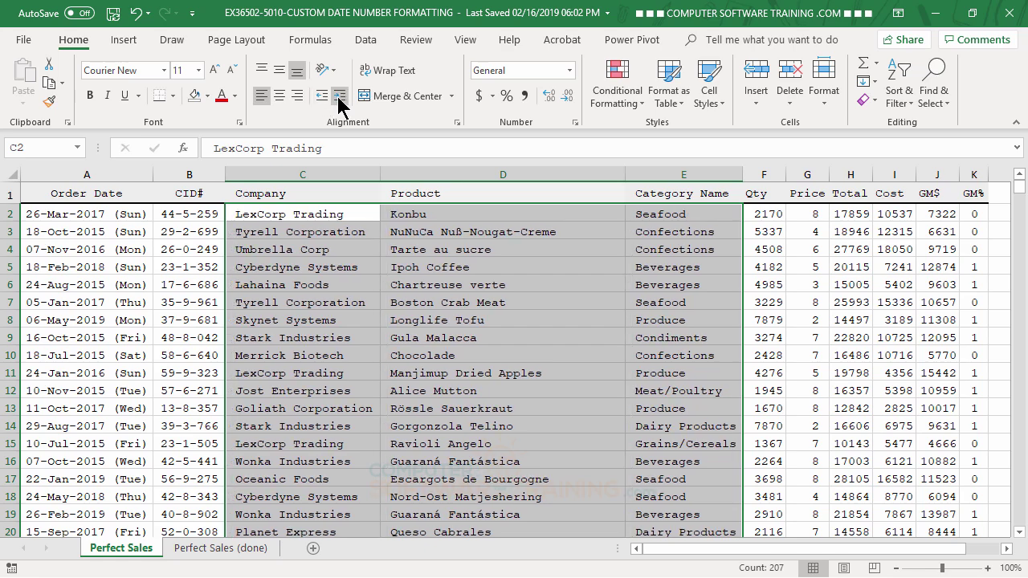
pyautogui.click(341, 98)
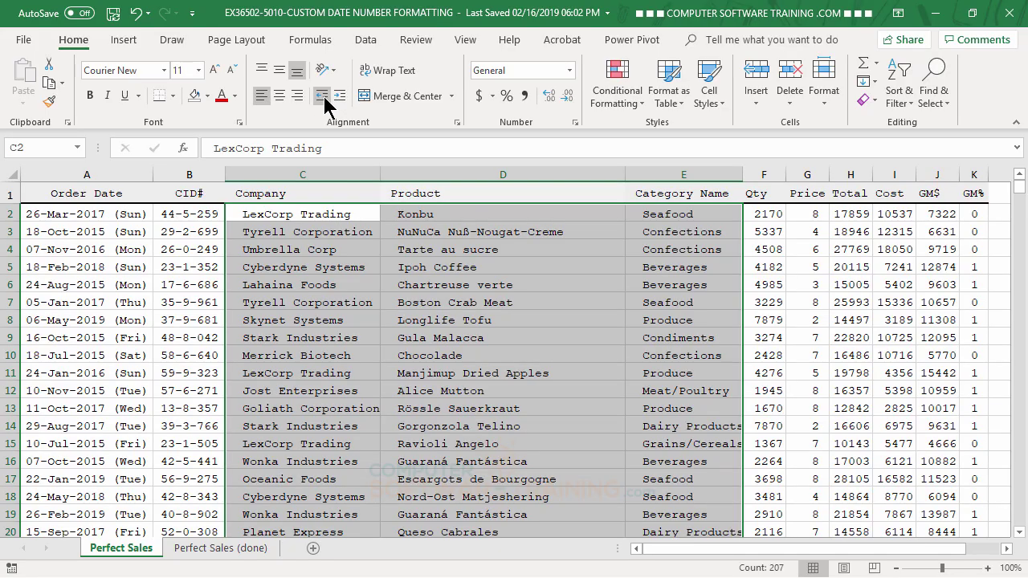
pyautogui.click(322, 96)
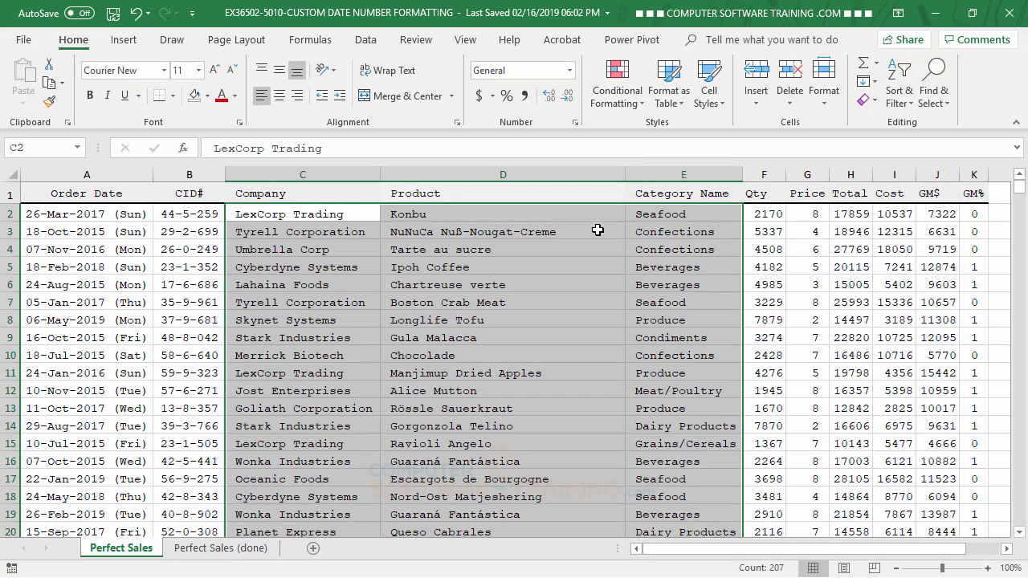
# Step: Apply the custom number format @*. to C2:E70 to fill the cells with dot leaders, and widen the Company column slightly
pyautogui.click(574, 122)
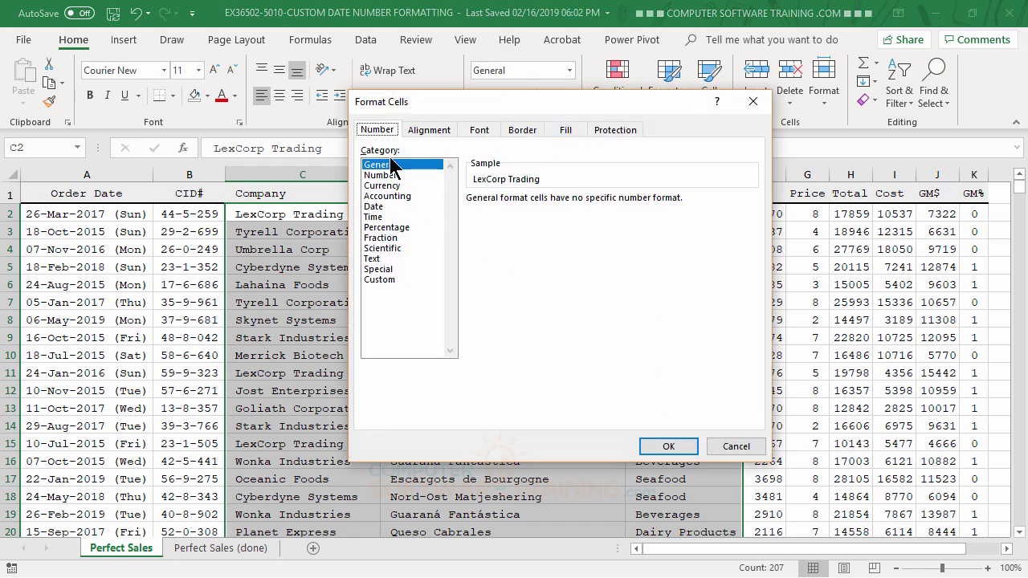
pyautogui.click(383, 280)
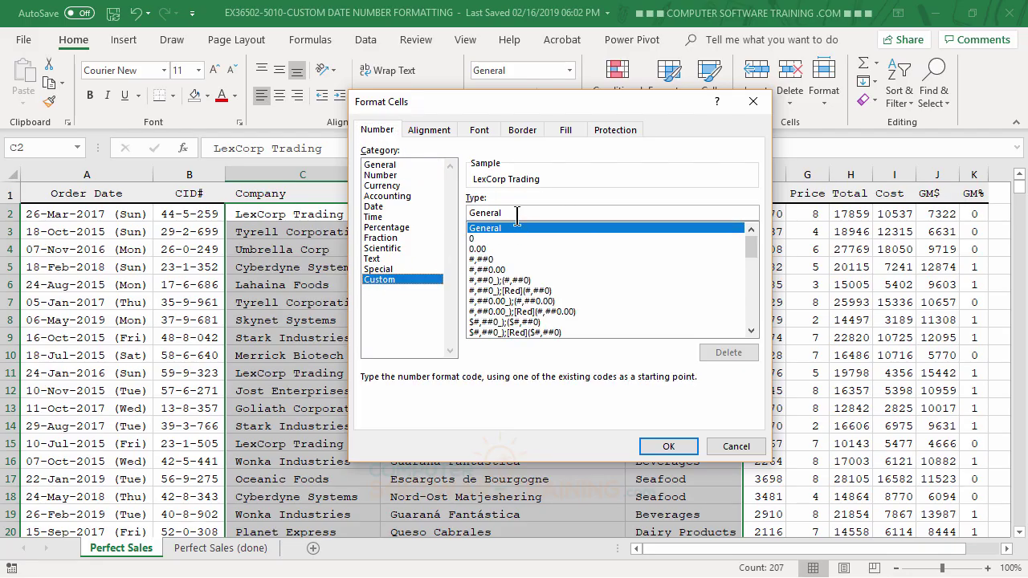
pyautogui.moveTo(518, 213); pyautogui.dragTo(443, 214)
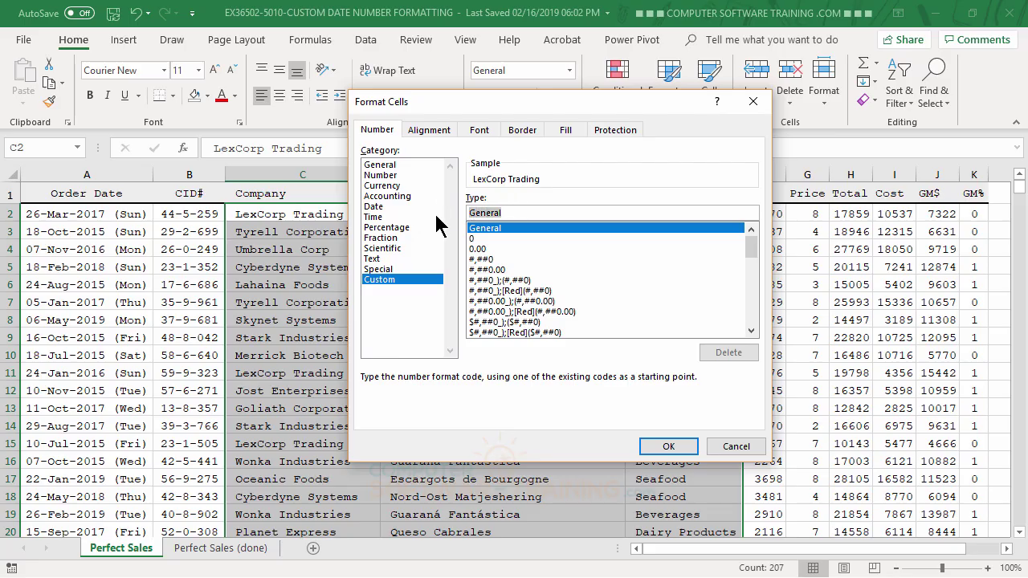
pyautogui.write('@')
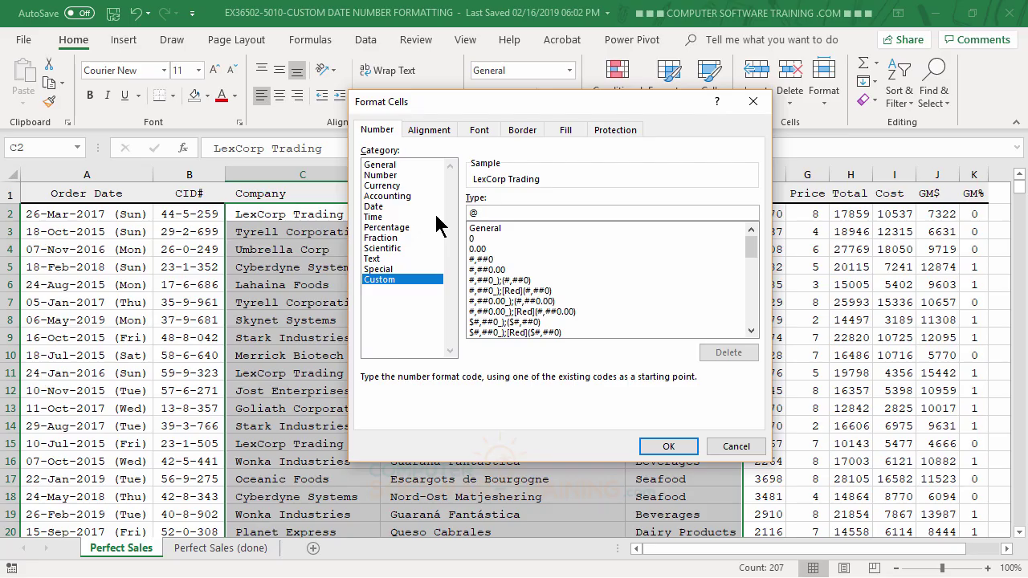
pyautogui.write('*')
pyautogui.click(673, 451)
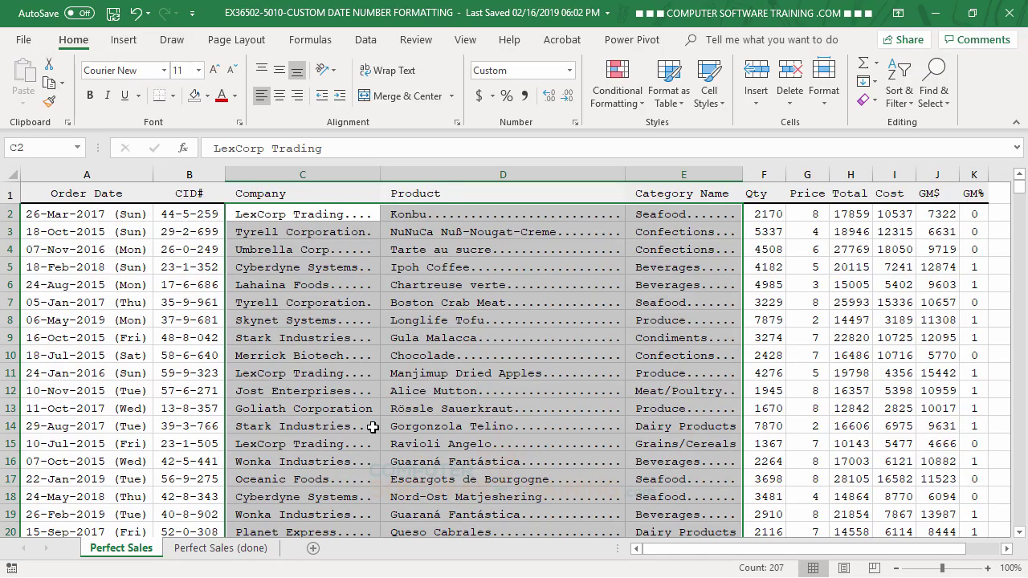
pyautogui.click(470, 264)
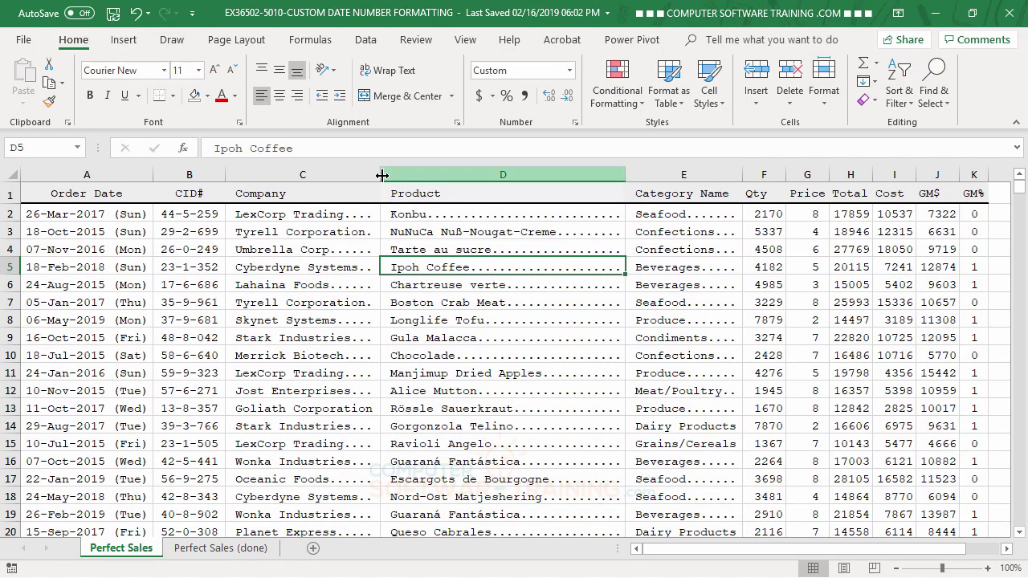
pyautogui.moveTo(379, 175)
pyautogui.mouseDown()
pyautogui.moveTo(413, 179)
pyautogui.moveTo(395, 177)
pyautogui.mouseUp()
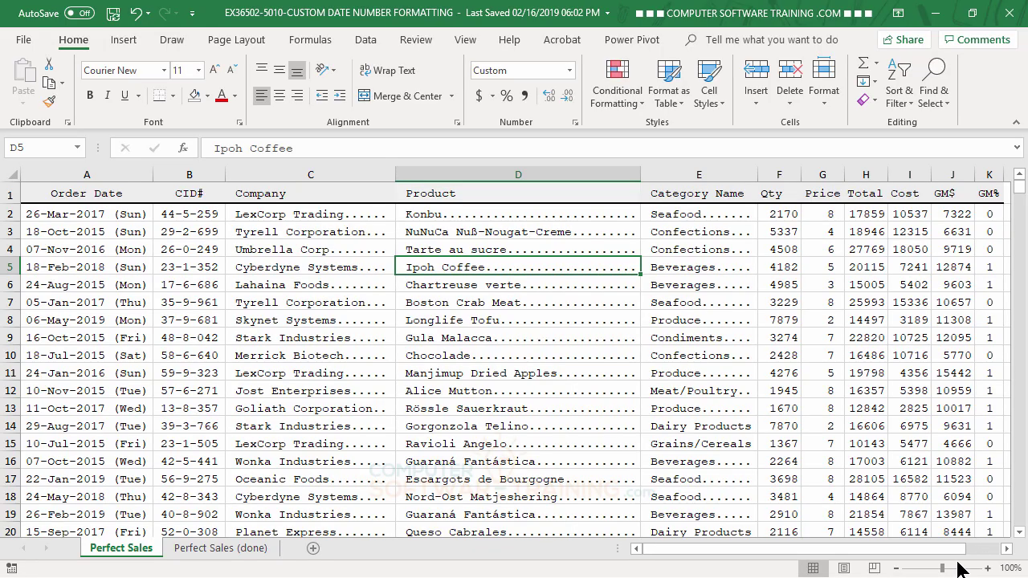
# Step: Format the Qty values in F2:F70 with the comma style and no decimal places
pyautogui.click(1006, 549)
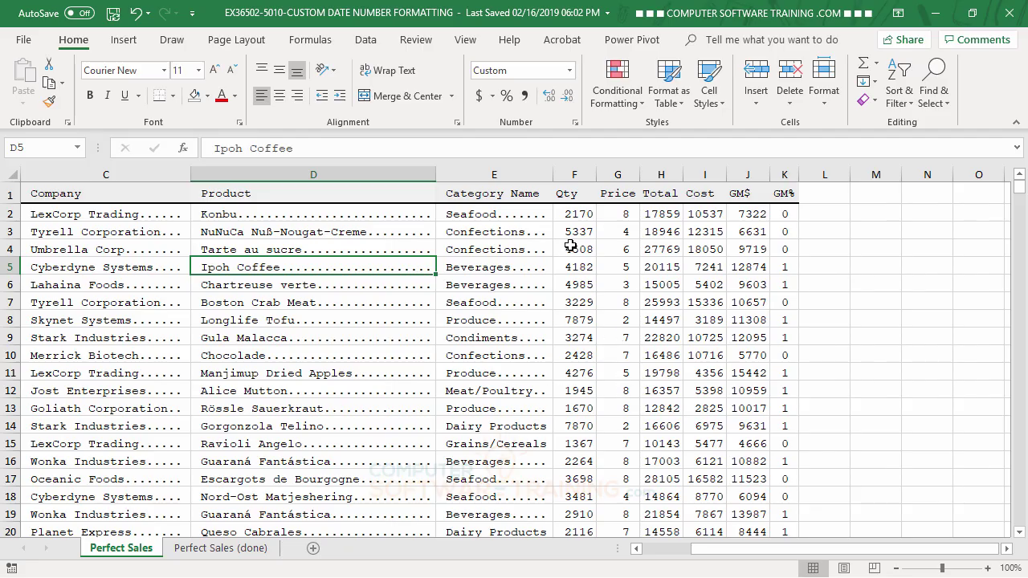
pyautogui.moveTo(578, 213); pyautogui.dragTo(585, 477)
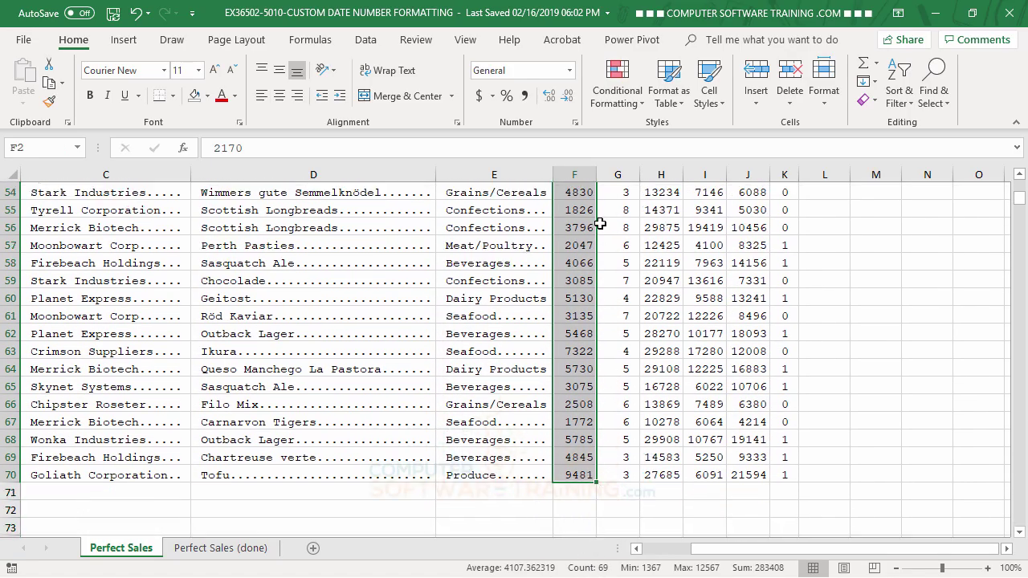
pyautogui.click(525, 95)
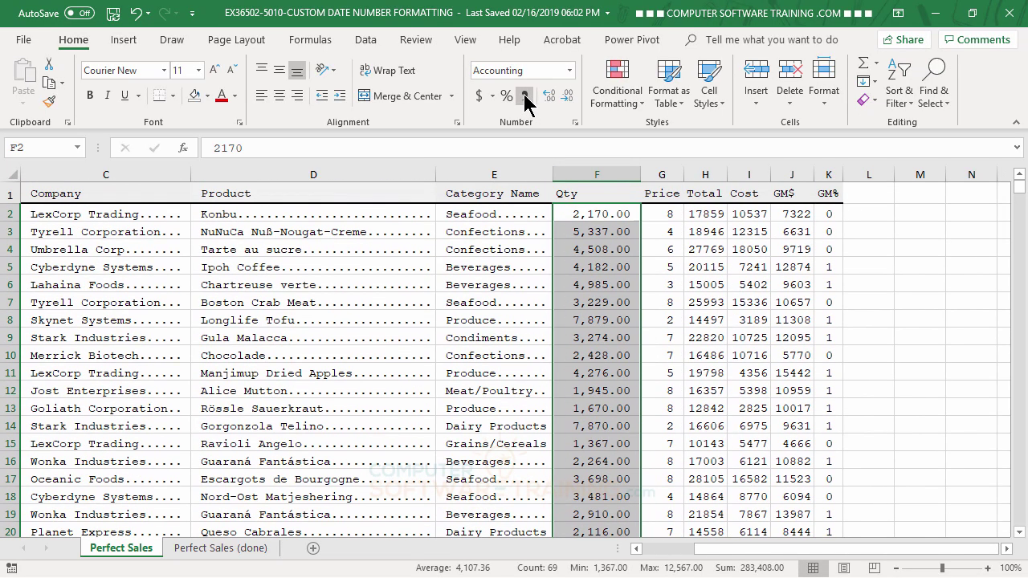
pyautogui.click(567, 97)
pyautogui.click(567, 96)
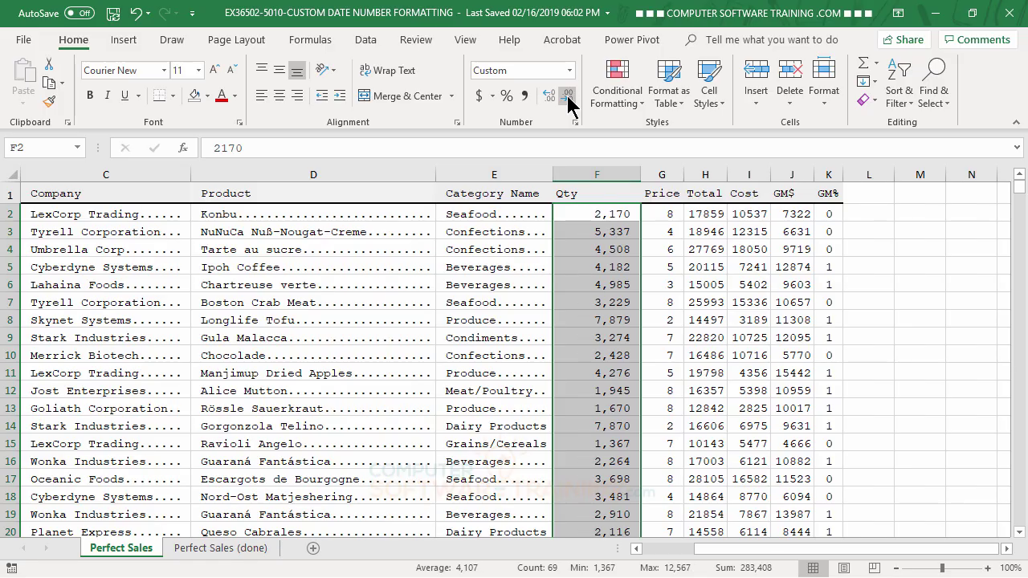
# Step: Narrow the Qty column and auto-fit its width to the quantity values
pyautogui.click(622, 250)
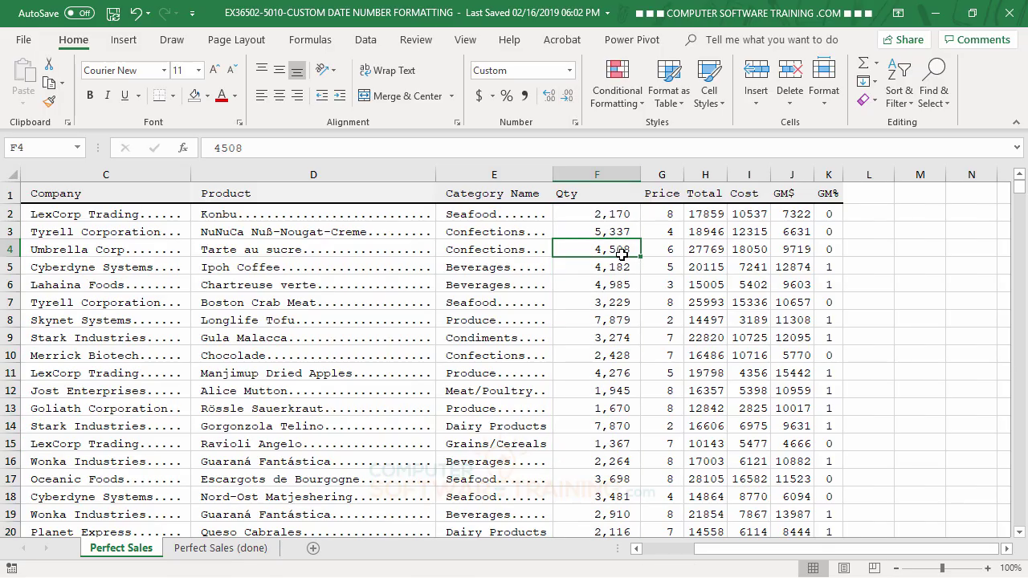
pyautogui.moveTo(641, 174); pyautogui.dragTo(628, 175)
pyautogui.doubleClick(627, 174)
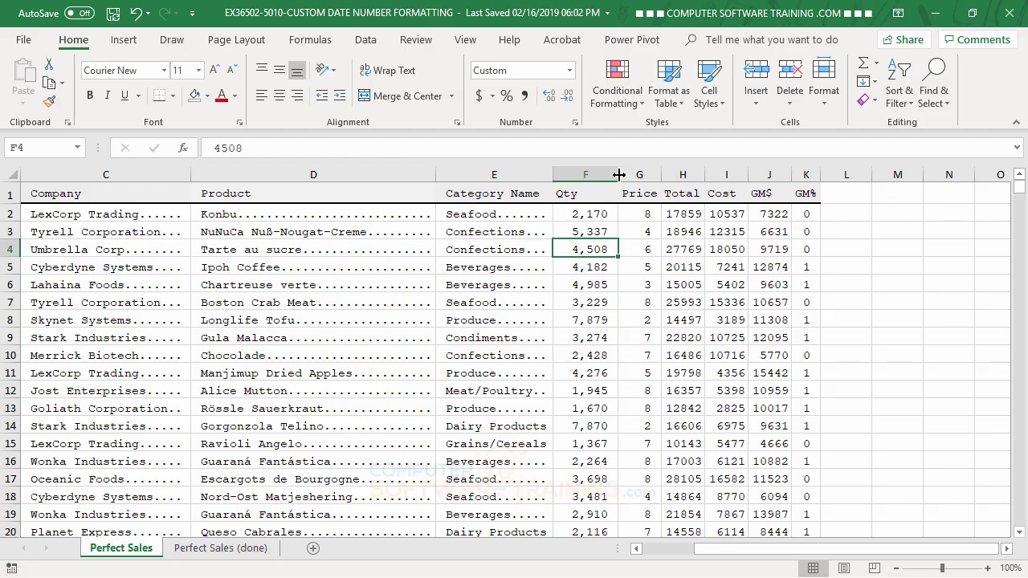
pyautogui.moveTo(619, 174); pyautogui.dragTo(607, 174)
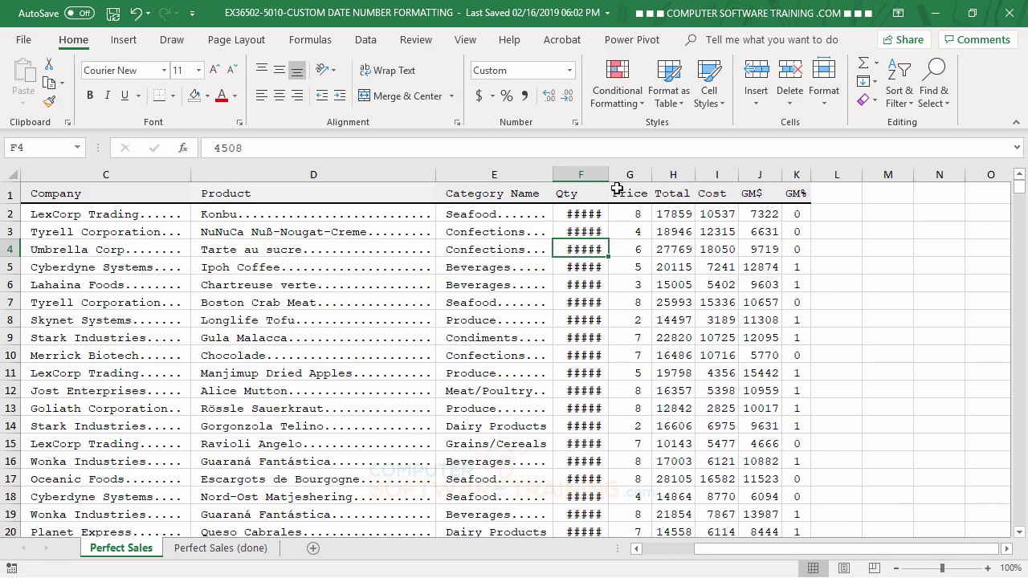
pyautogui.doubleClick(611, 175)
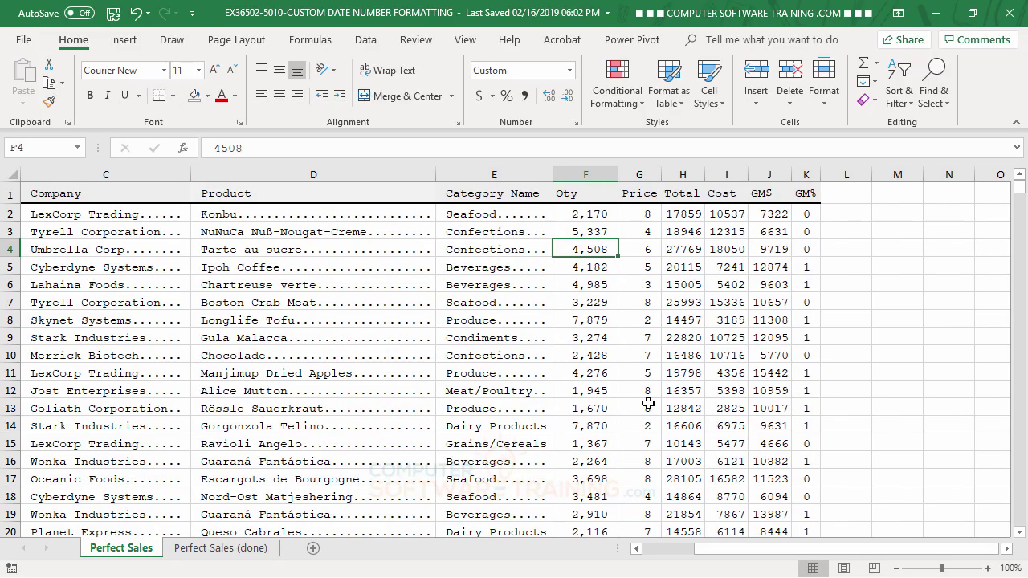
# Step: Find the largest quantity in the Qty column, in the Valkoinen suklaa row (F30), and replace it with 9985
pyautogui.scroll(-2, 588, 351)
pyautogui.scroll(-7, 588, 352)
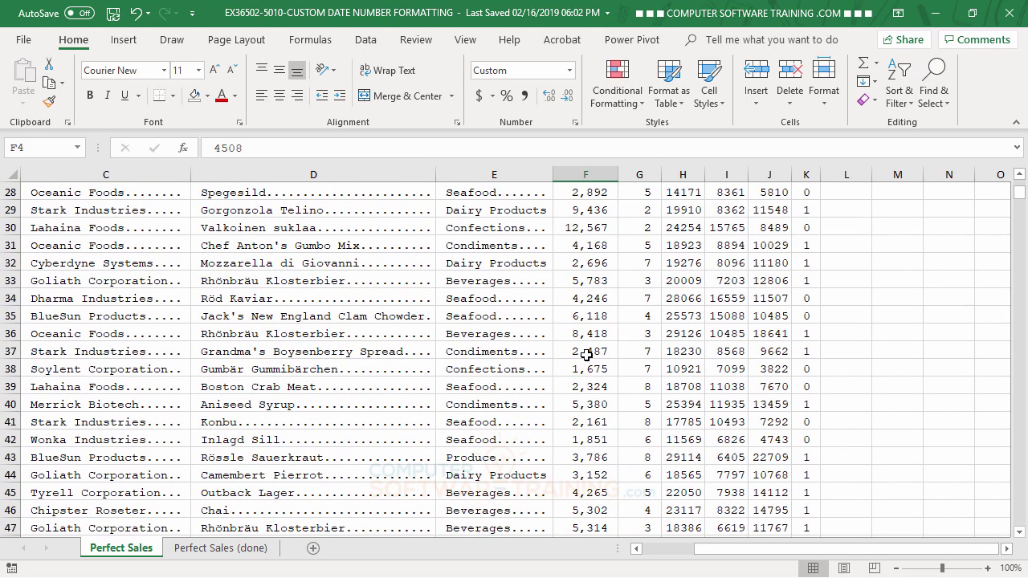
pyautogui.scroll(2, 586, 354)
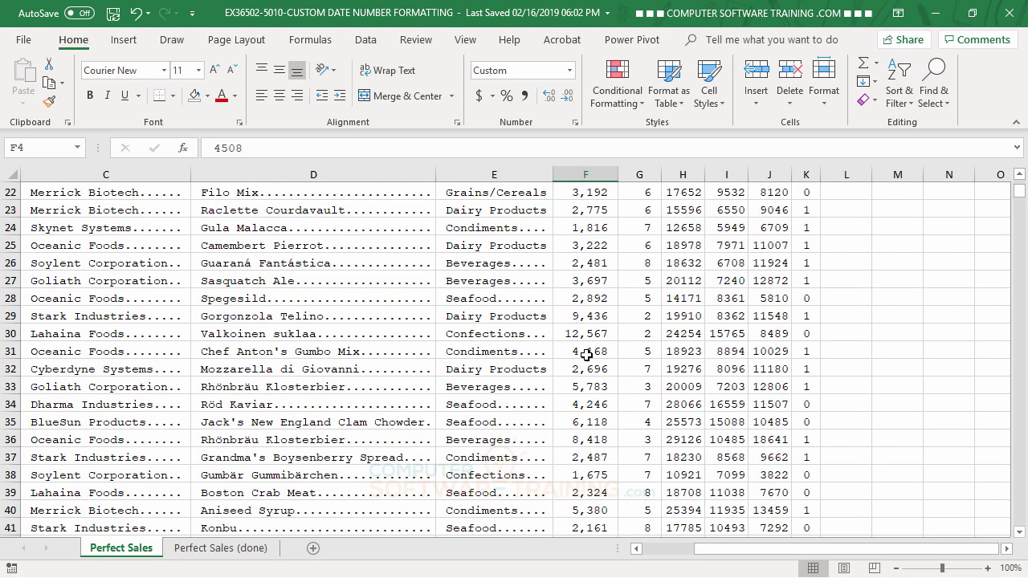
pyautogui.scroll(-13, 589, 354)
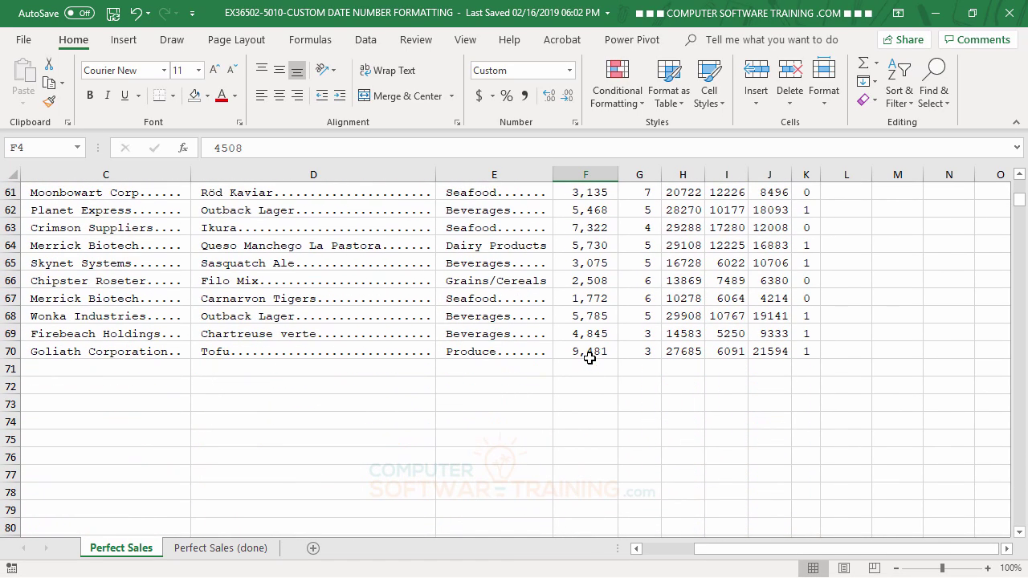
pyautogui.scroll(20, 588, 357)
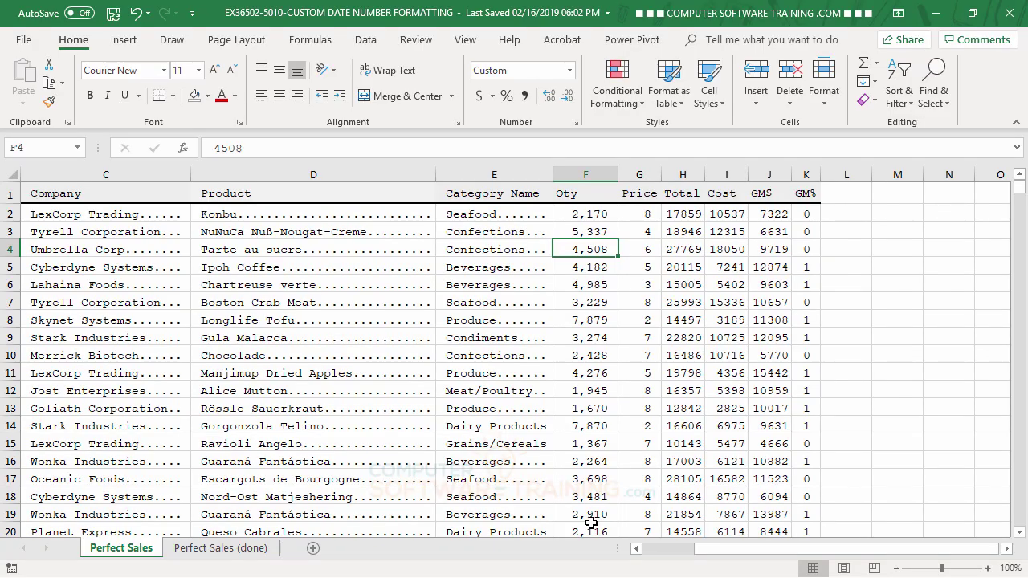
pyautogui.click(588, 213)
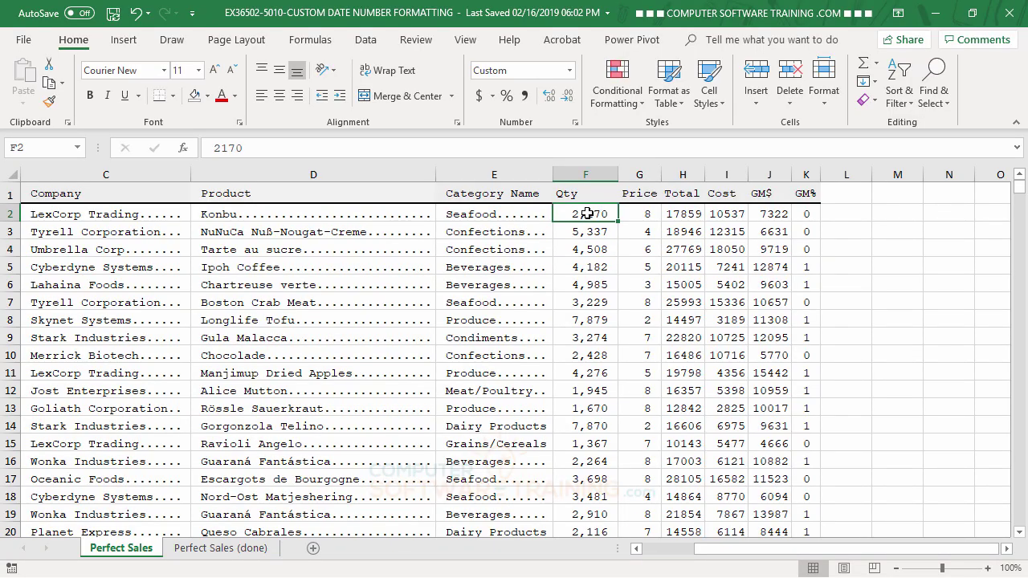
pyautogui.moveTo(586, 215); pyautogui.dragTo(583, 500)
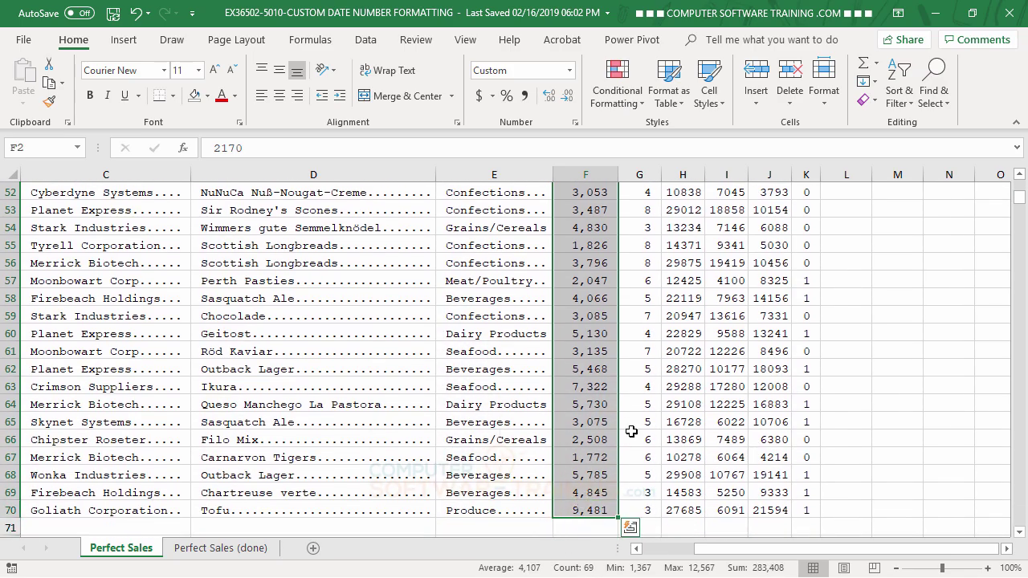
pyautogui.scroll(8, 566, 374)
pyautogui.scroll(3, 566, 375)
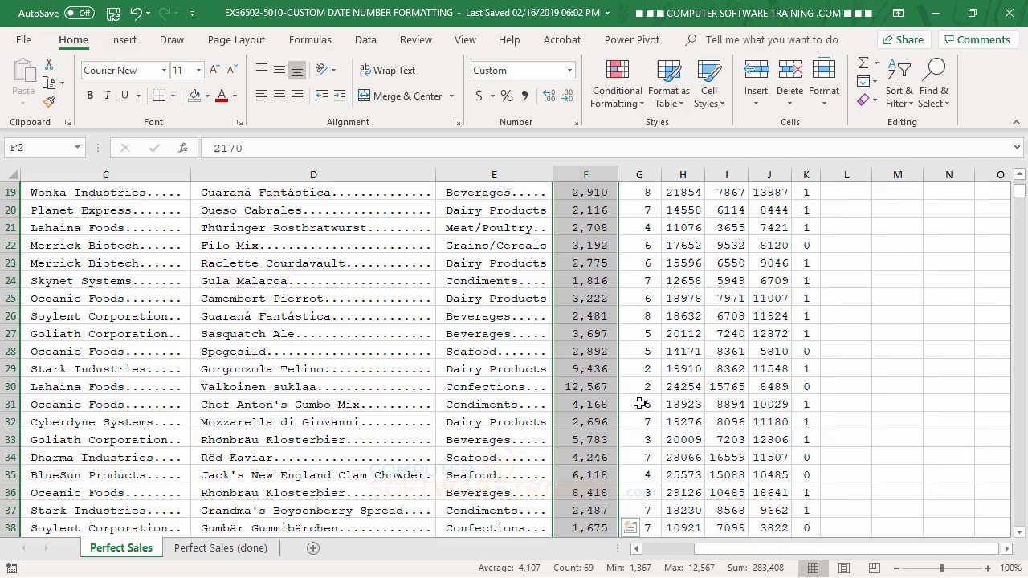
pyautogui.click(575, 387)
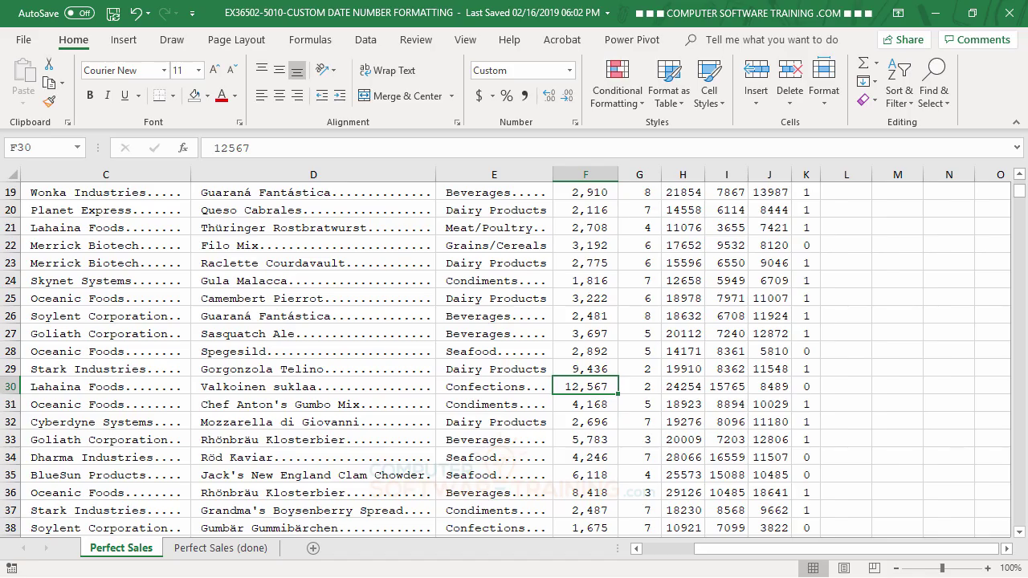
pyautogui.write('9985')
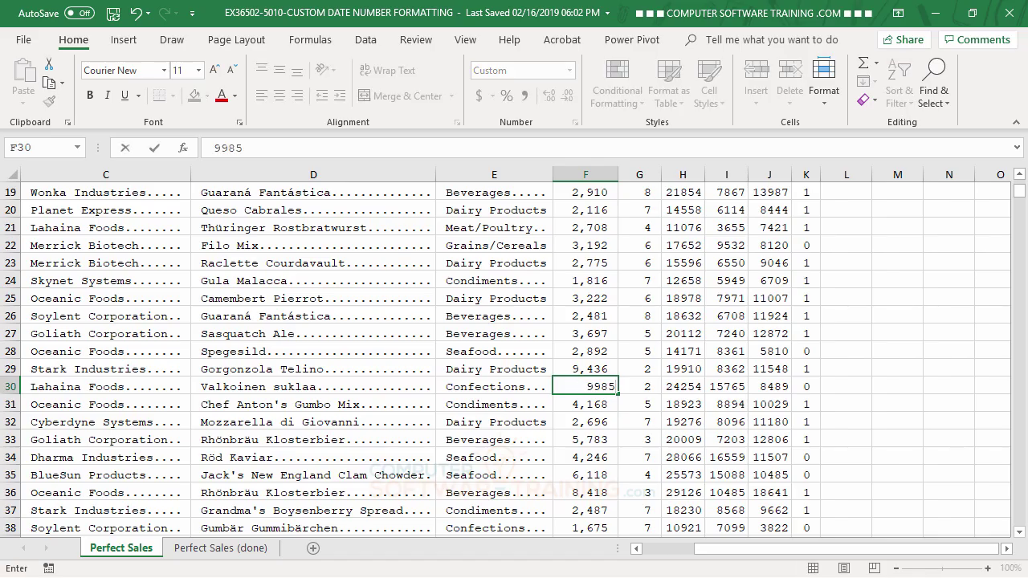
pyautogui.press('Return')
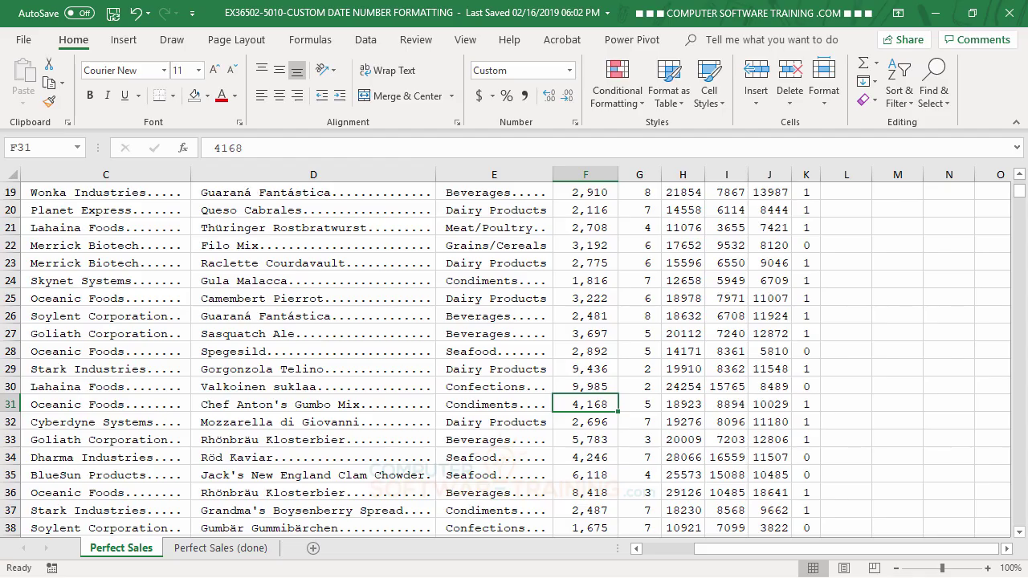
# Step: Format F2:F70 with the Number category, 0 decimal places, the 1000 separator and black parentheses for negative numbers
pyautogui.scroll(6, 771, 431)
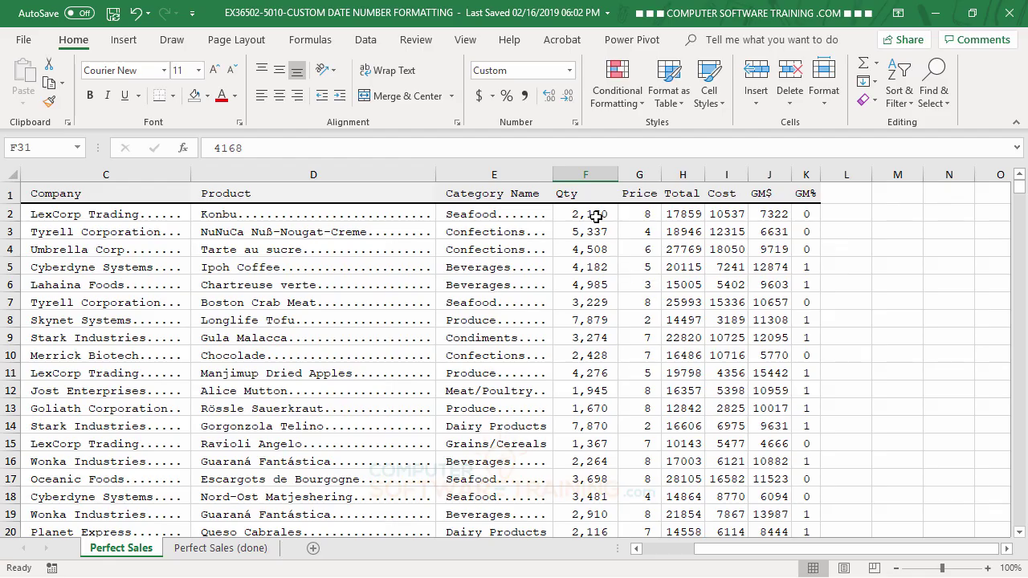
pyautogui.moveTo(593, 215); pyautogui.dragTo(592, 507)
pyautogui.scroll(17, 594, 449)
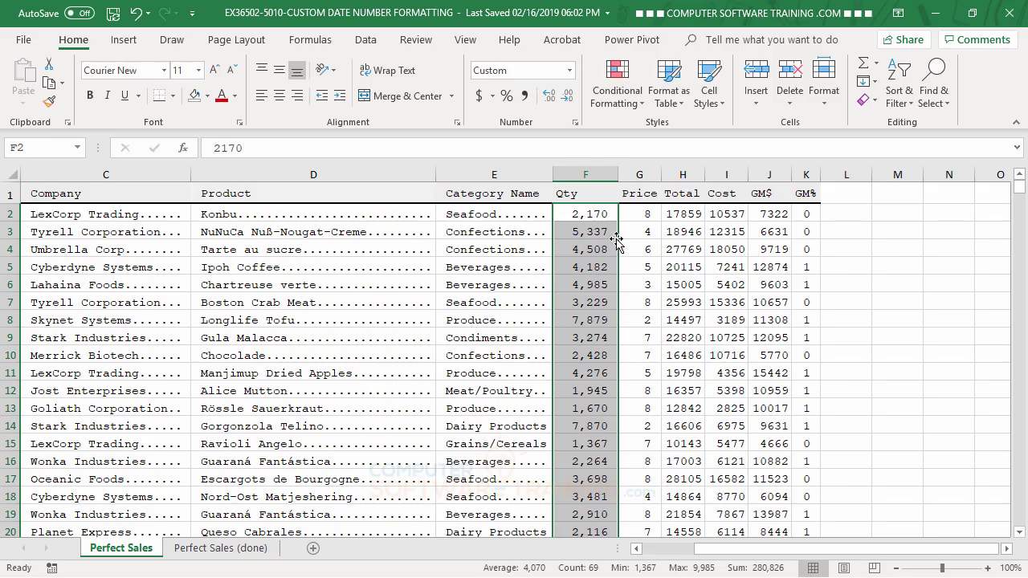
pyautogui.click(576, 123)
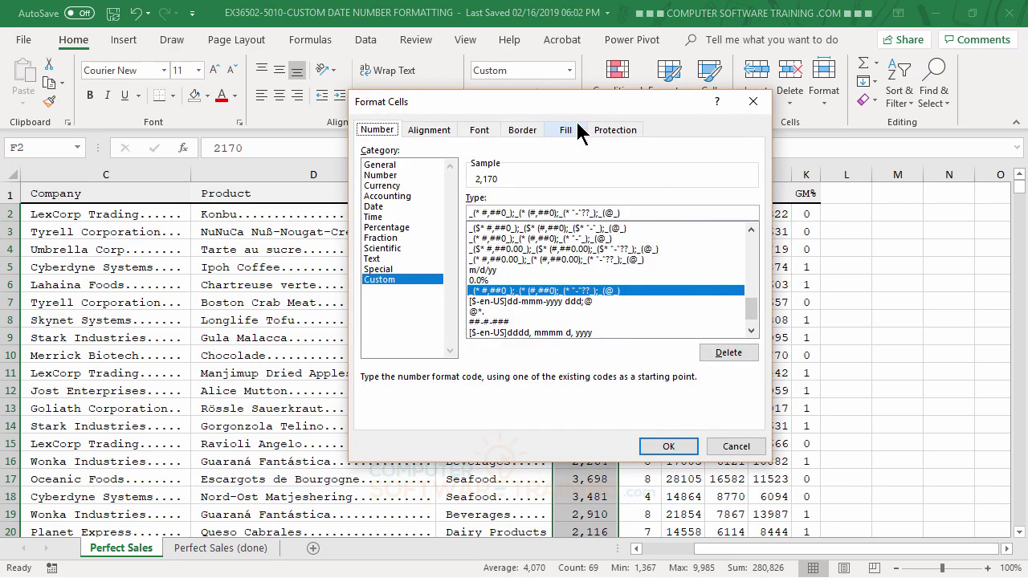
pyautogui.click(377, 176)
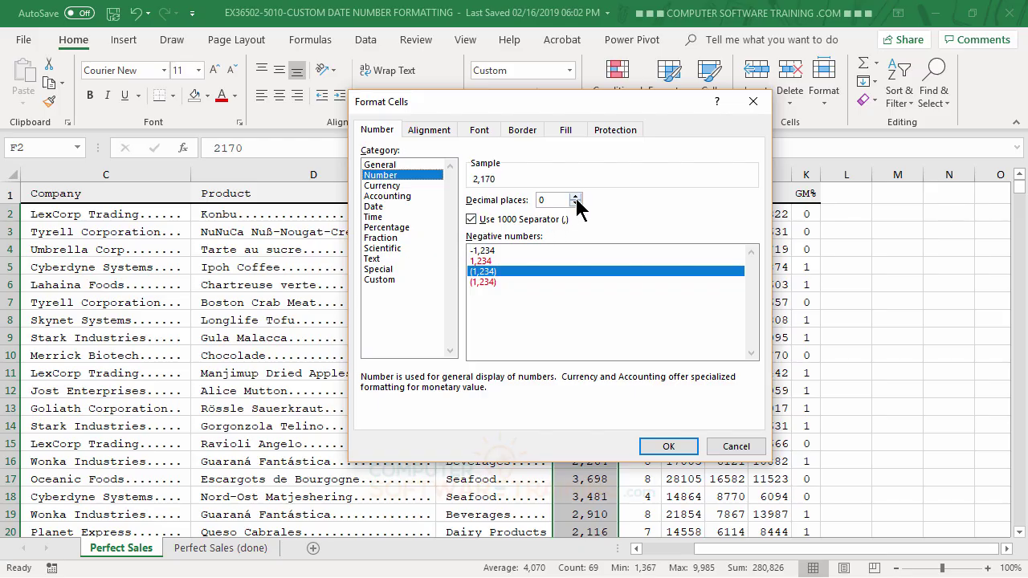
pyautogui.click(668, 447)
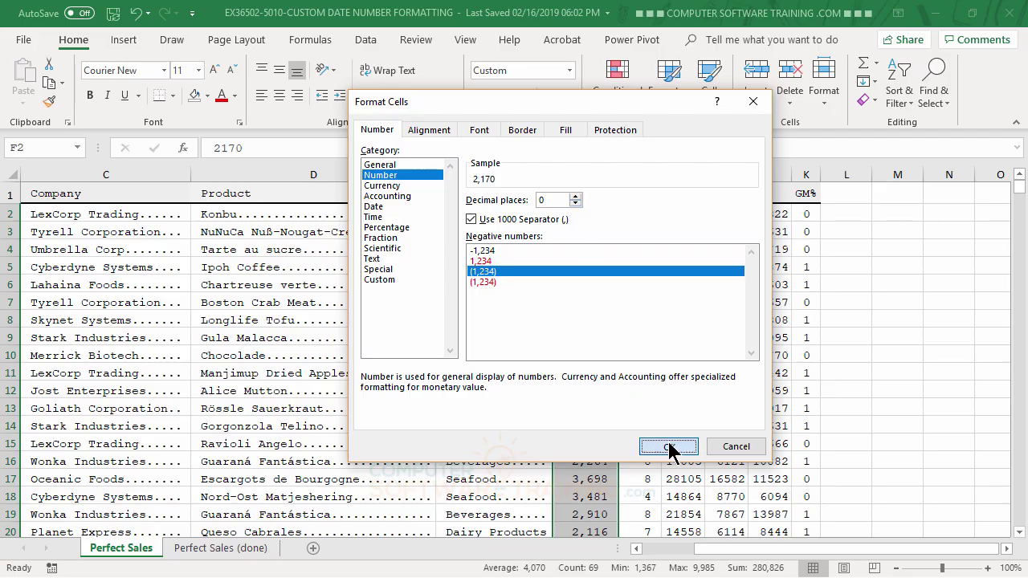
# Step: Center the Qty values in F2:F70, auto-fit column F and widen it slightly
pyautogui.click(279, 96)
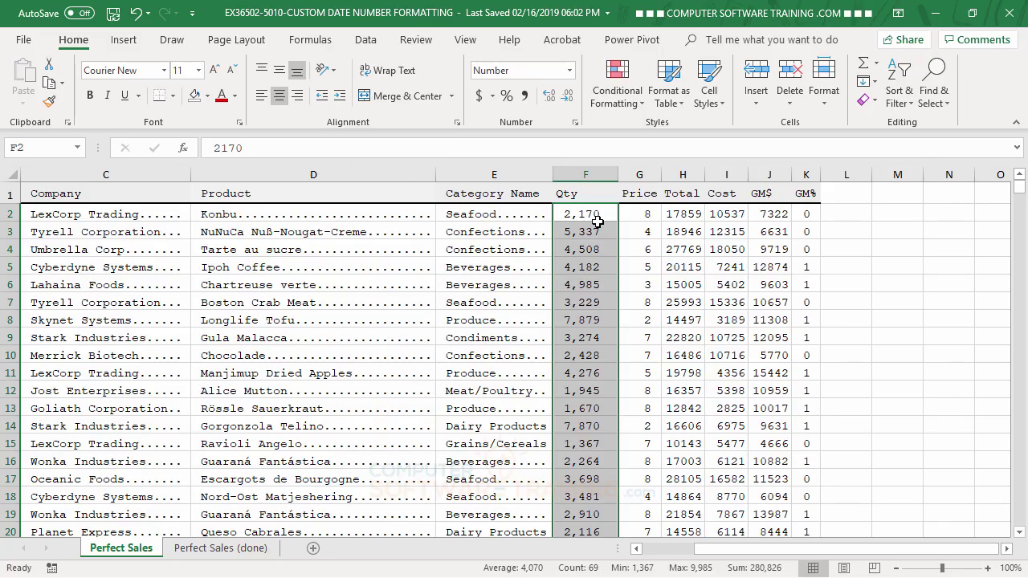
pyautogui.doubleClick(619, 174)
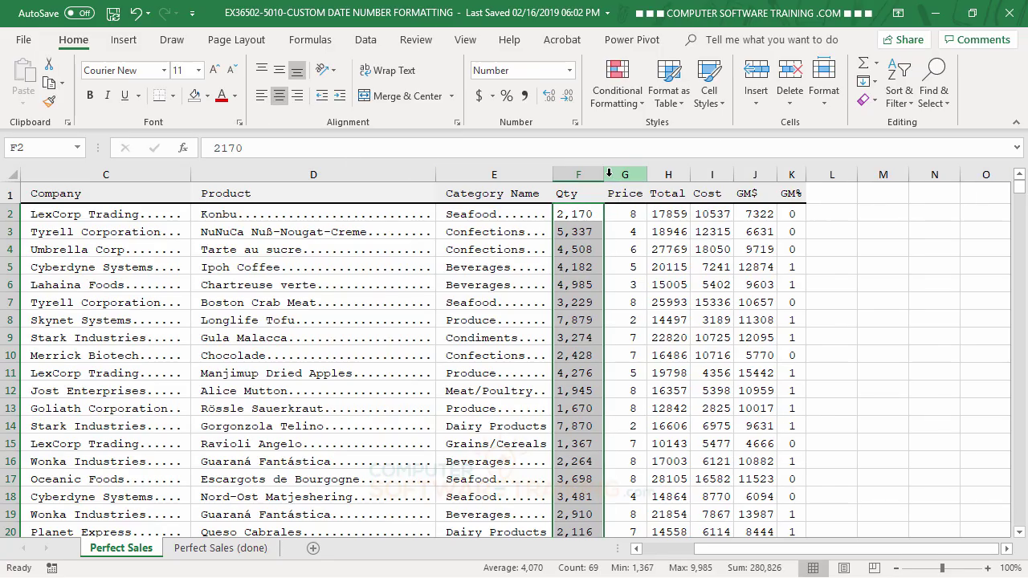
pyautogui.moveTo(603, 175)
pyautogui.mouseDown()
pyautogui.moveTo(623, 183)
pyautogui.moveTo(616, 175)
pyautogui.mouseUp()
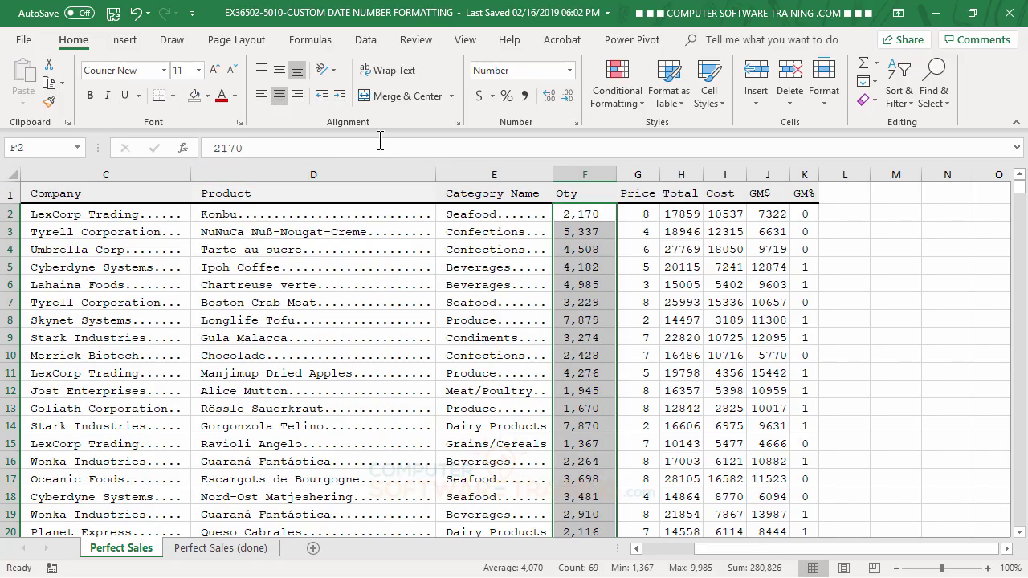
# Step: Left-align the Qty values in F2:F70 with a one-level indent and make column F slightly narrower
pyautogui.click(338, 99)
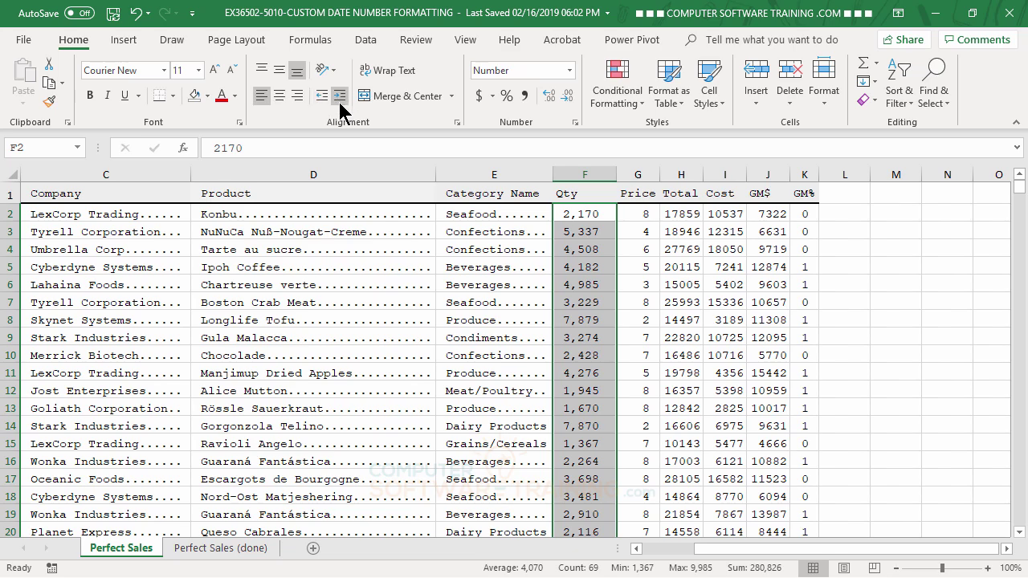
pyautogui.click(590, 250)
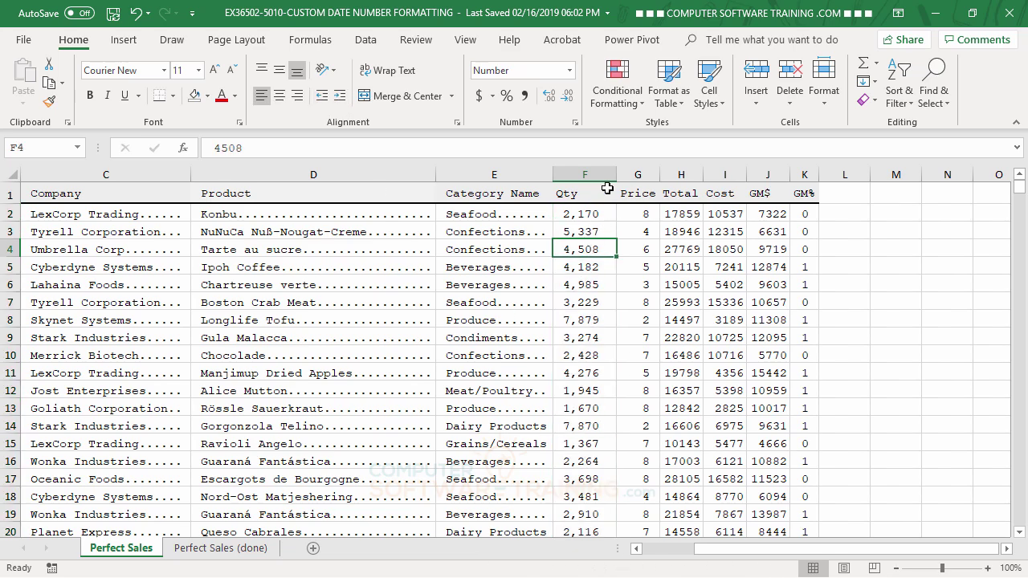
pyautogui.moveTo(616, 174); pyautogui.dragTo(610, 174)
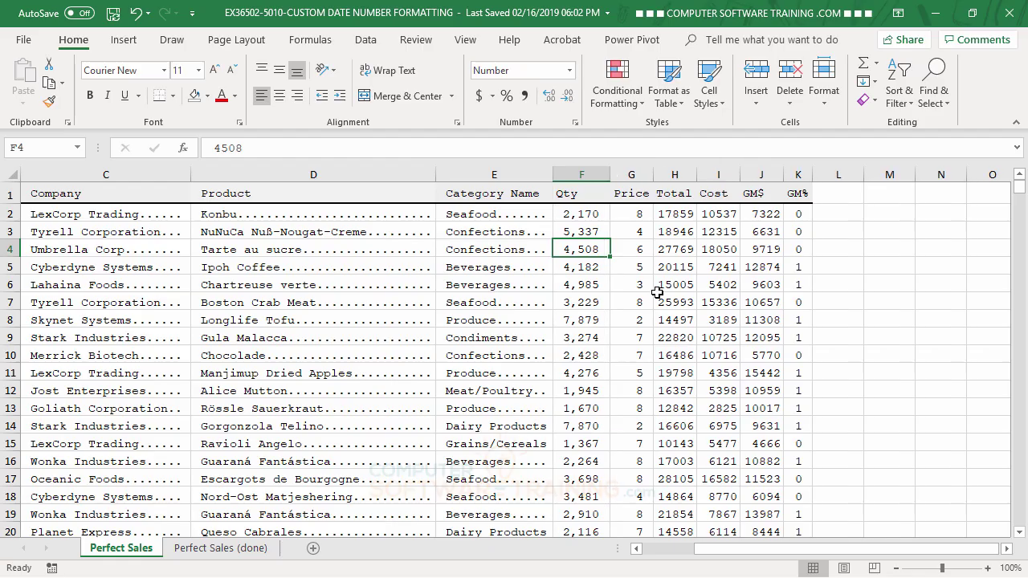
# Step: Center the Qty heading in F1
pyautogui.click(569, 194)
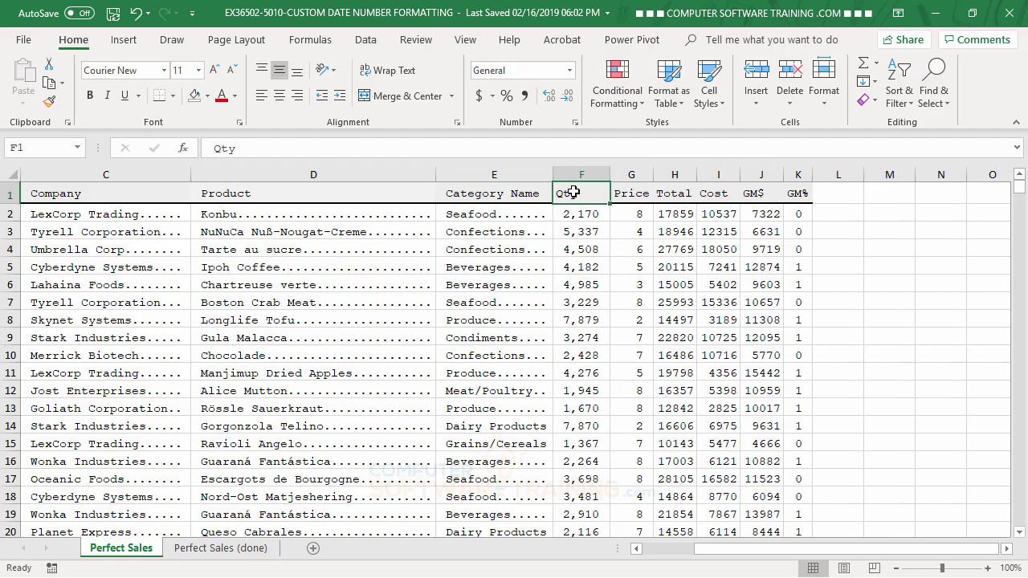
pyautogui.click(280, 95)
pyautogui.click(596, 389)
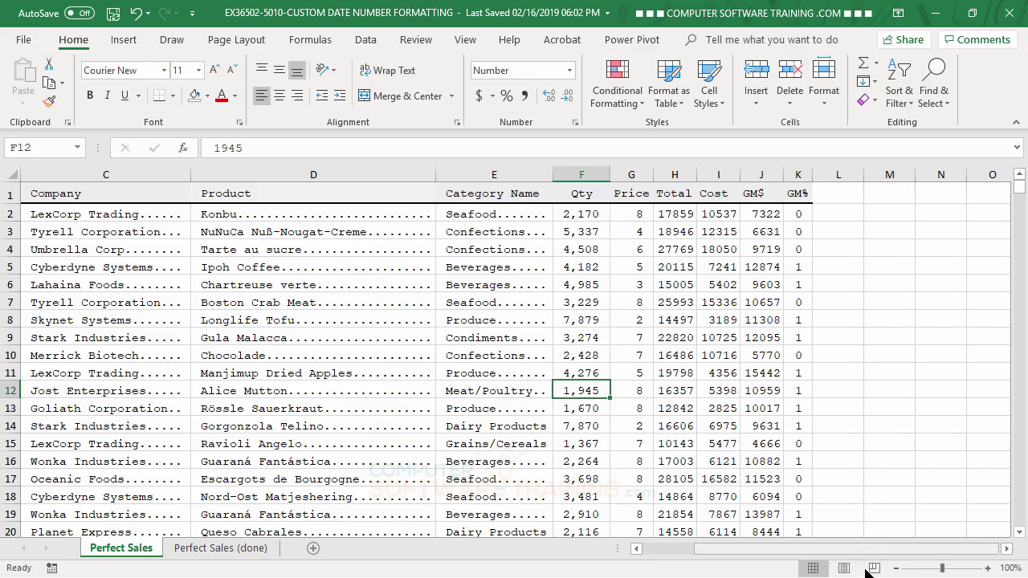
# Step: Increase the Price values in G2:G70 to two decimal places
pyautogui.click(629, 213)
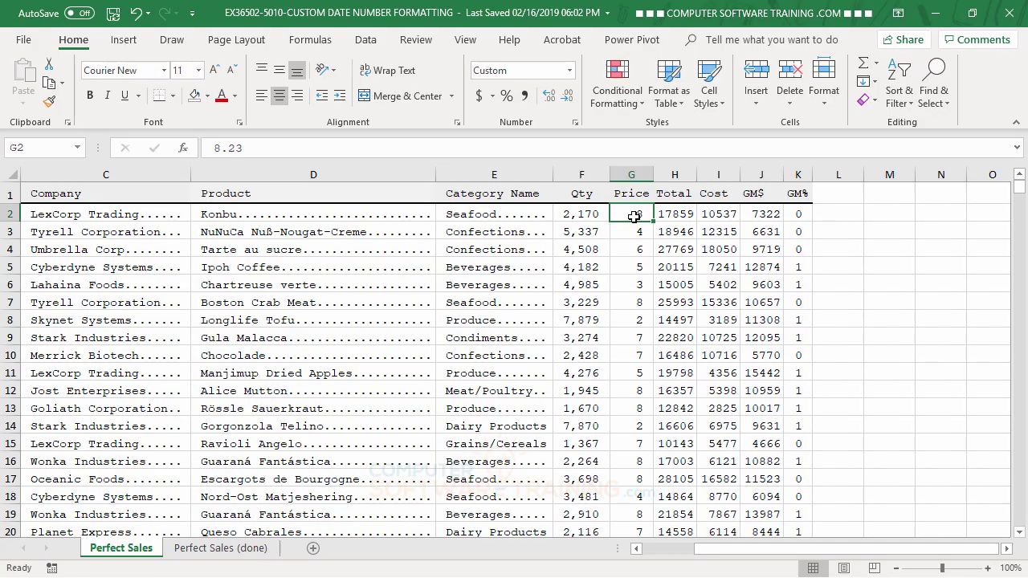
pyautogui.moveTo(633, 214); pyautogui.dragTo(643, 485)
pyautogui.scroll(17, 642, 481)
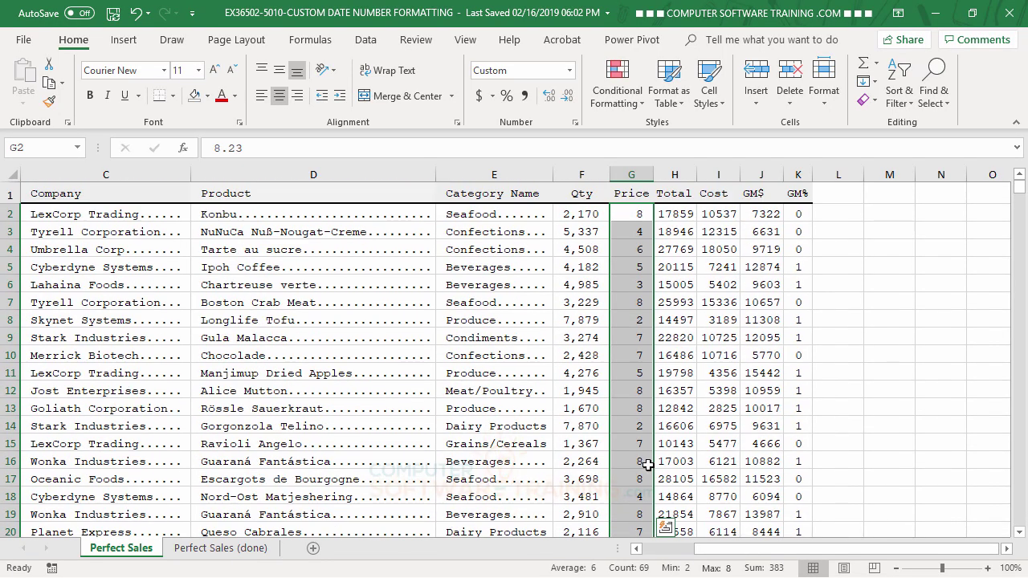
pyautogui.click(550, 96)
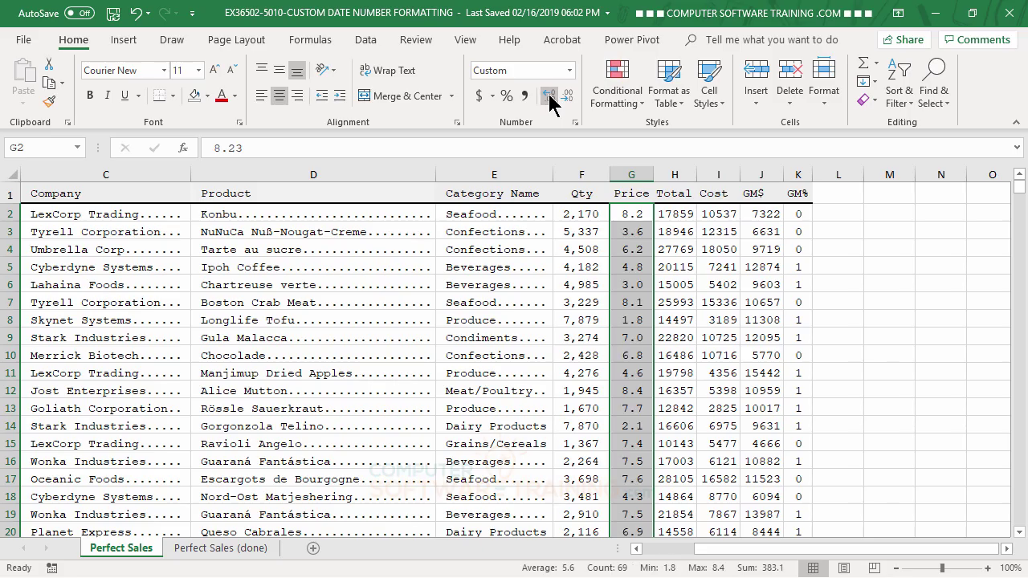
pyautogui.click(550, 96)
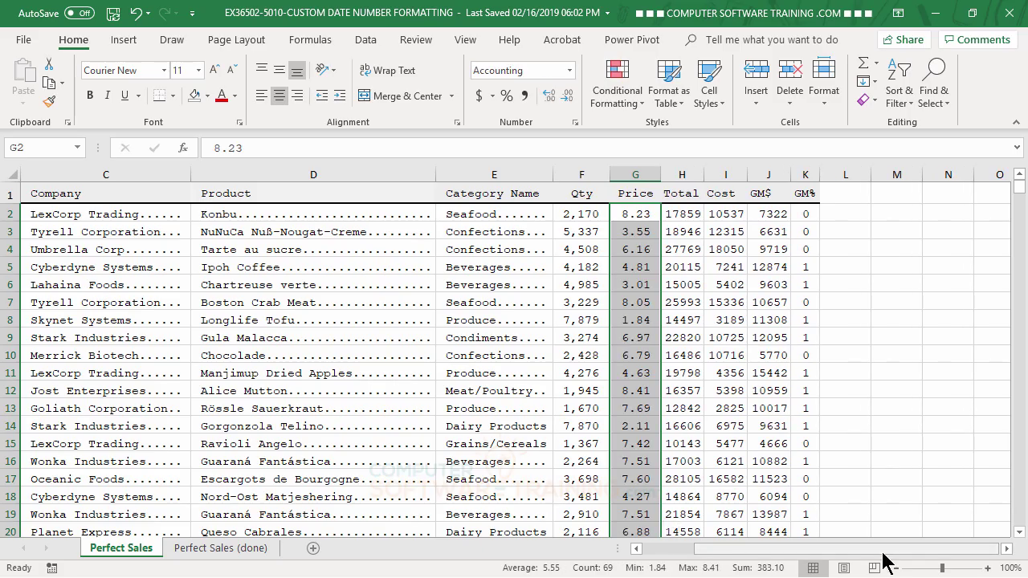
# Step: Format G2:G70 with the Number category, 2 decimal places, the 1000 separator and black parentheses for negative numbers
pyautogui.click(636, 216)
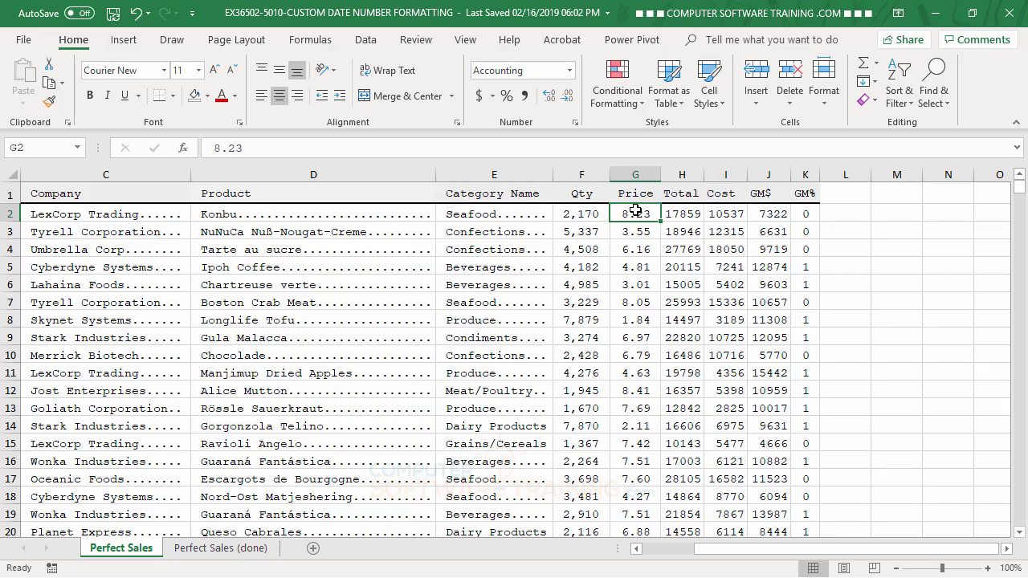
pyautogui.moveTo(635, 210); pyautogui.dragTo(641, 489)
pyautogui.click(575, 122)
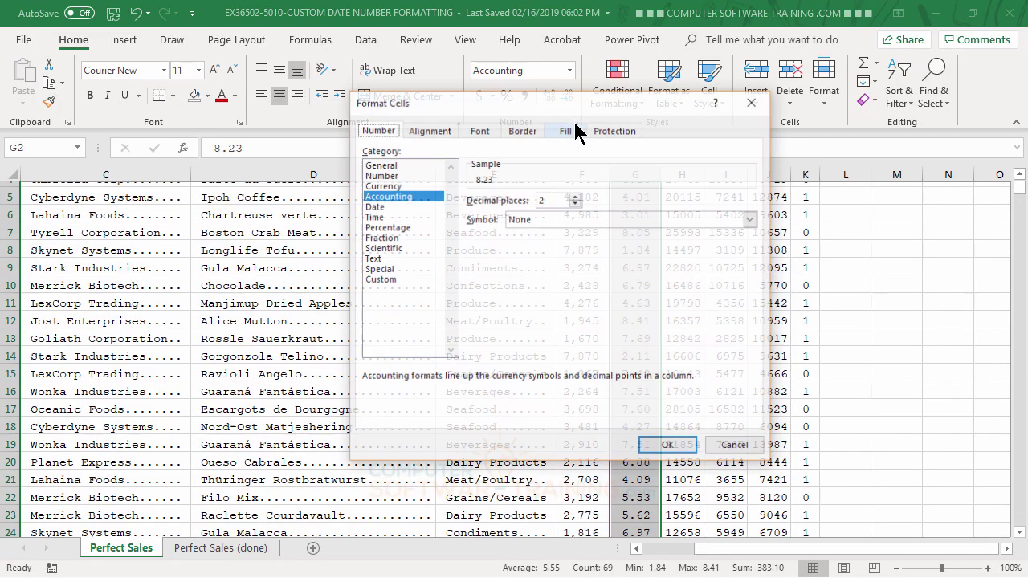
pyautogui.click(388, 175)
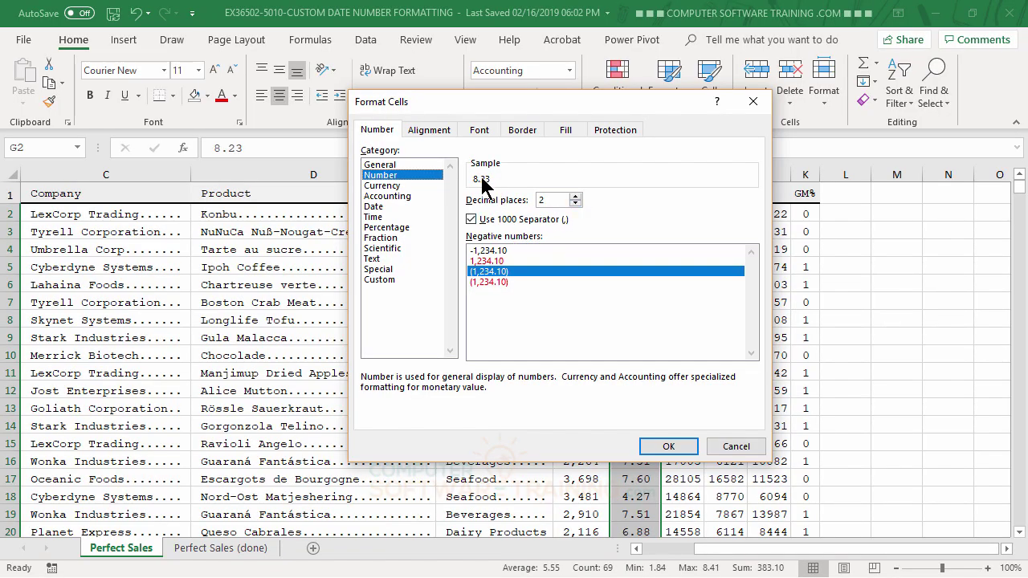
pyautogui.click(668, 450)
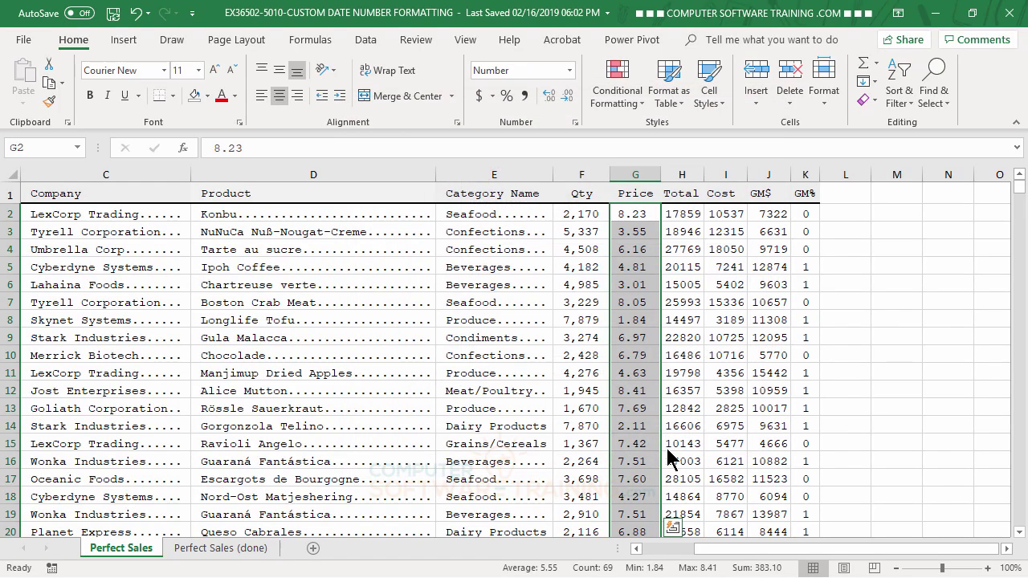
# Step: Adjust the width of column G, making it slightly narrower so it fits closely around the Price heading
pyautogui.click(634, 197)
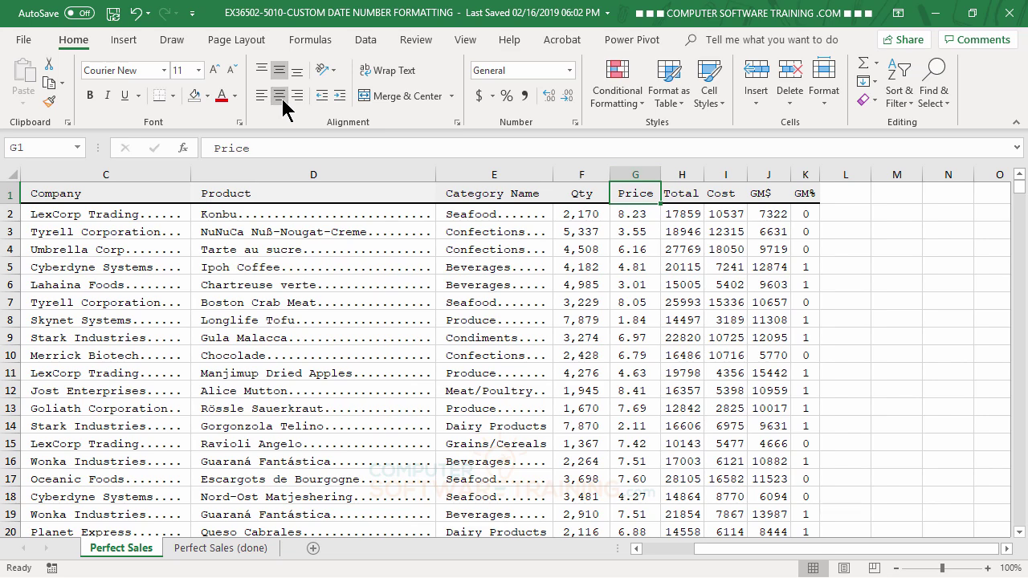
pyautogui.moveTo(657, 174); pyautogui.dragTo(665, 175)
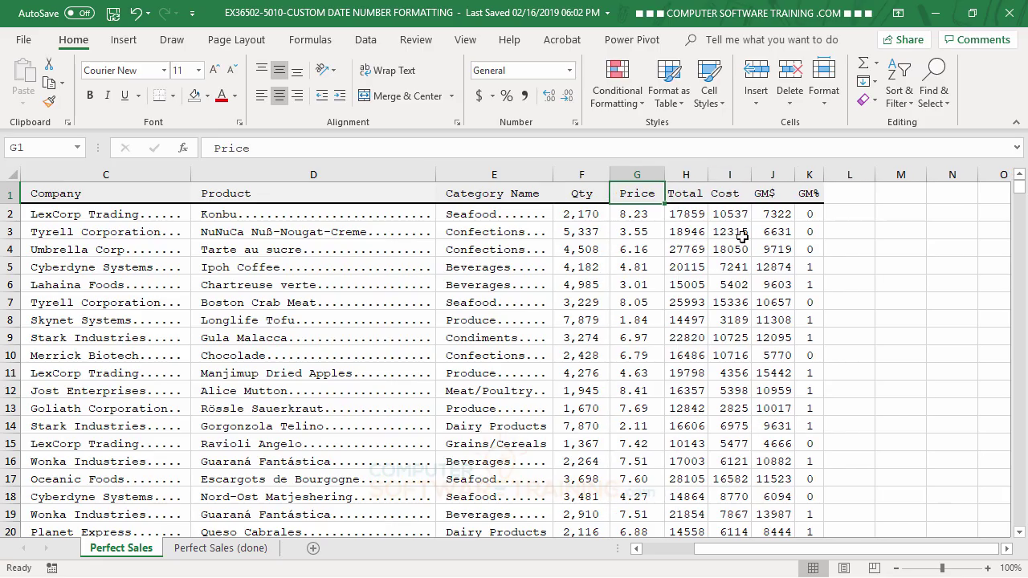
pyautogui.moveTo(663, 172); pyautogui.dragTo(654, 174)
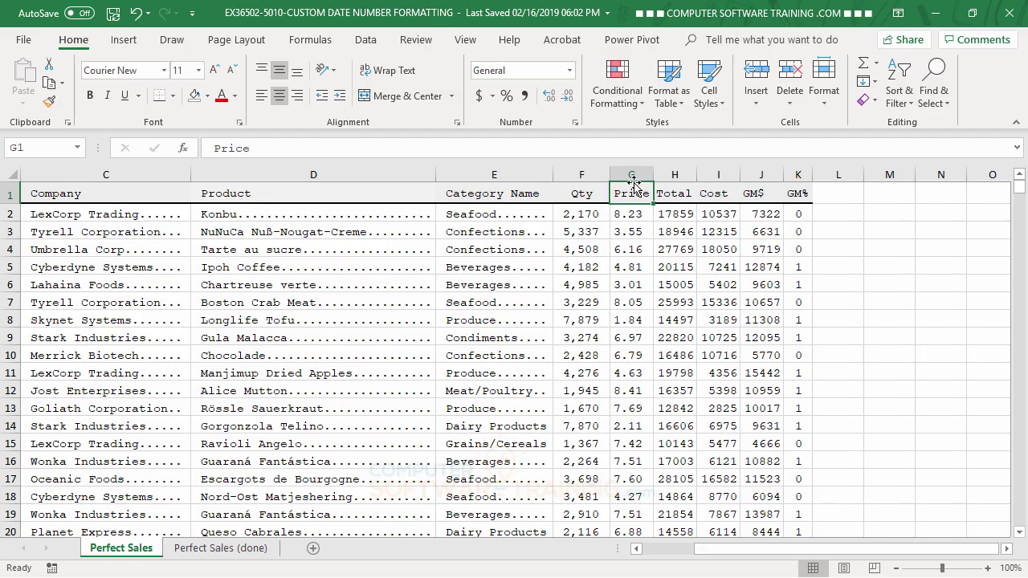
pyautogui.click(631, 175)
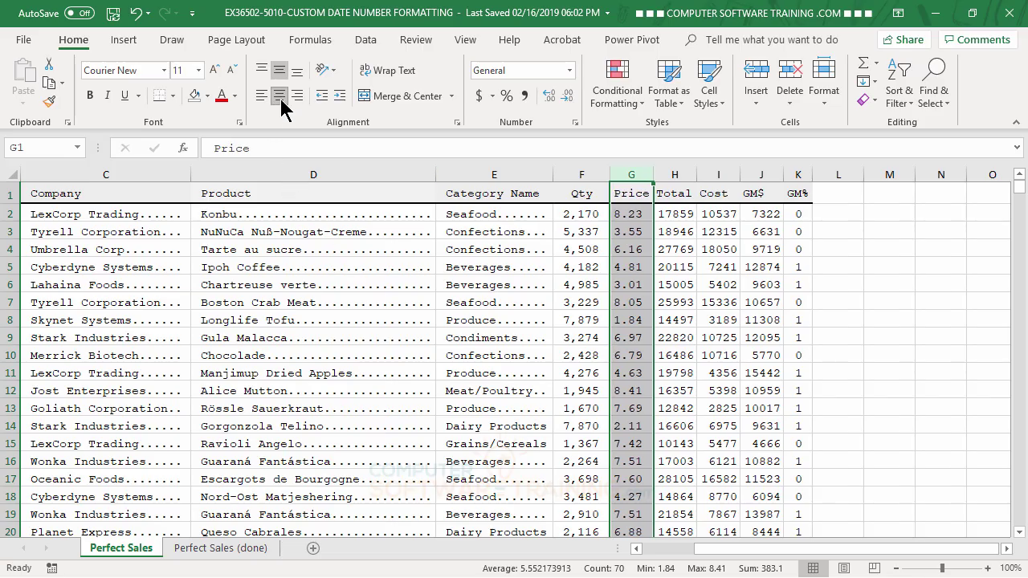
# Step: Remove the center alignment from the Price values in G2:G70
pyautogui.click(632, 218)
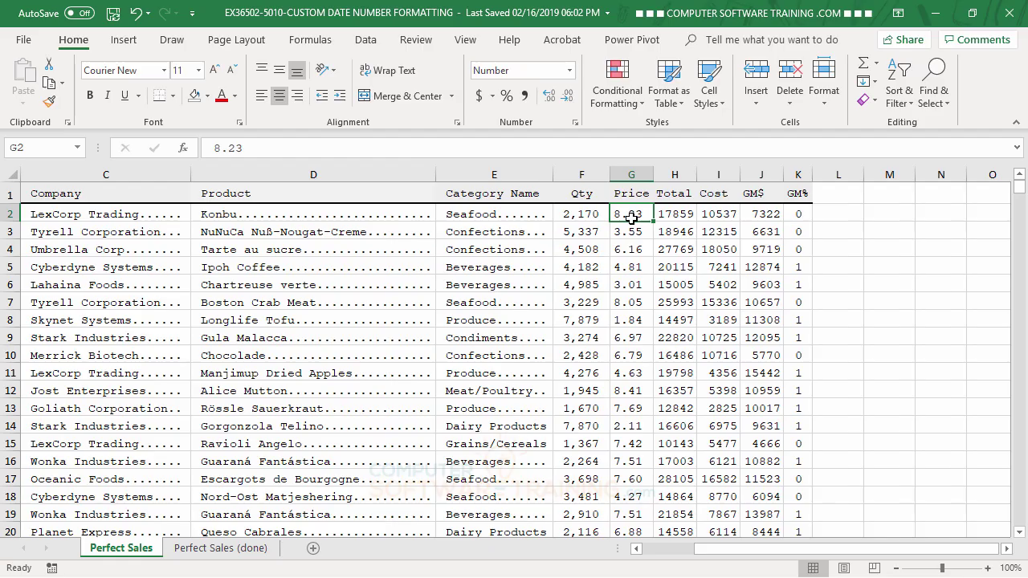
pyautogui.hotkey('ctrl', 'shift', 'Down')
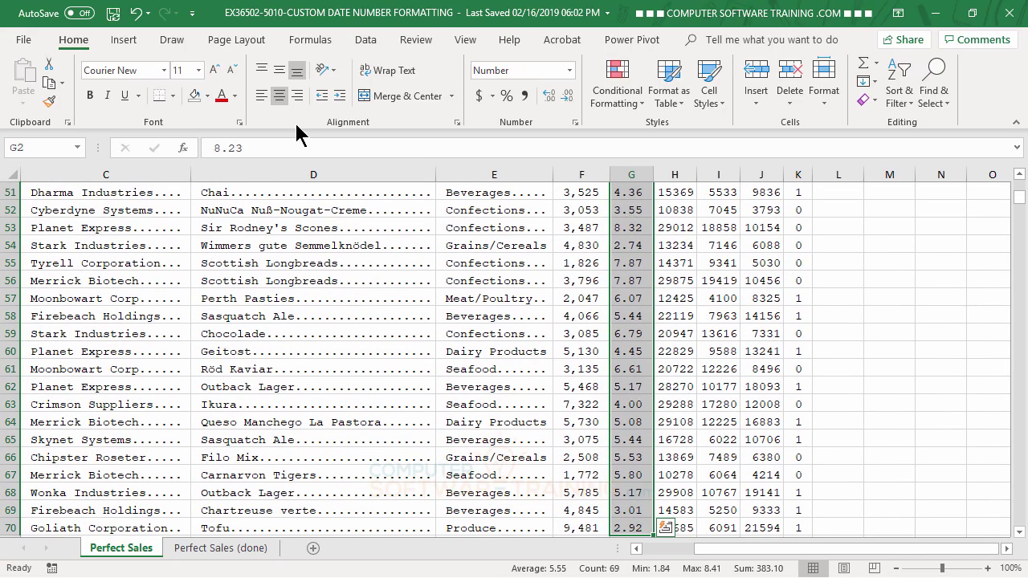
pyautogui.hotkey('ctrl', 'BackSpace')
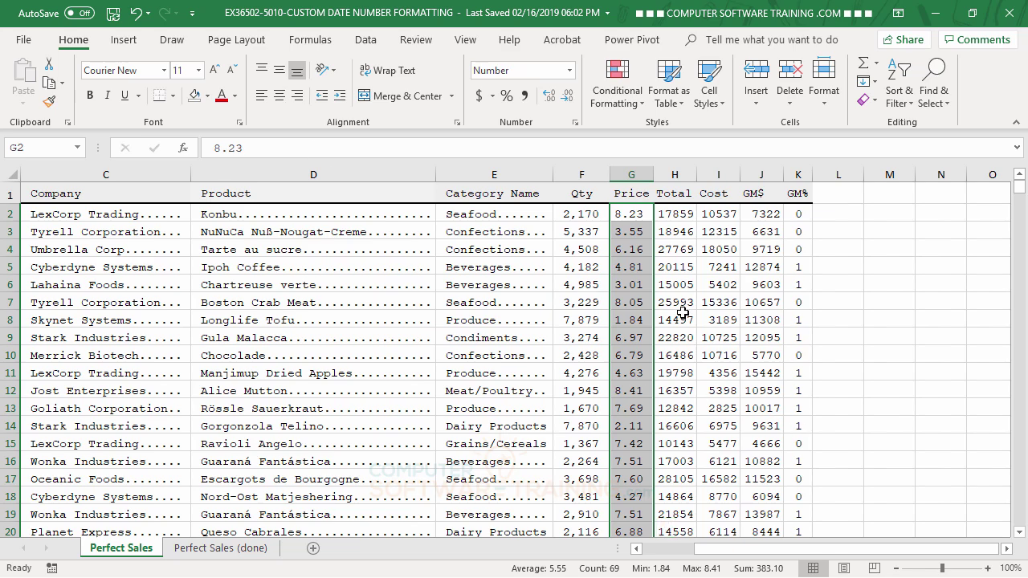
pyautogui.moveTo(653, 174); pyautogui.dragTo(647, 174)
pyautogui.click(701, 288)
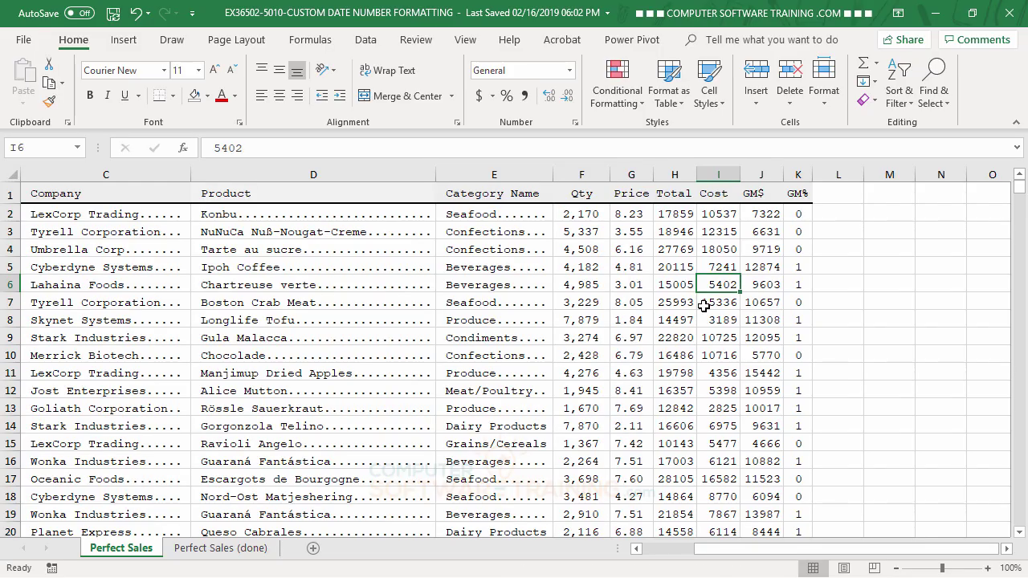
# Step: Copy the formatting of the Qty values in F2:F70 onto the Total values in H2:H70 and widen column H to fit them
pyautogui.click(673, 215)
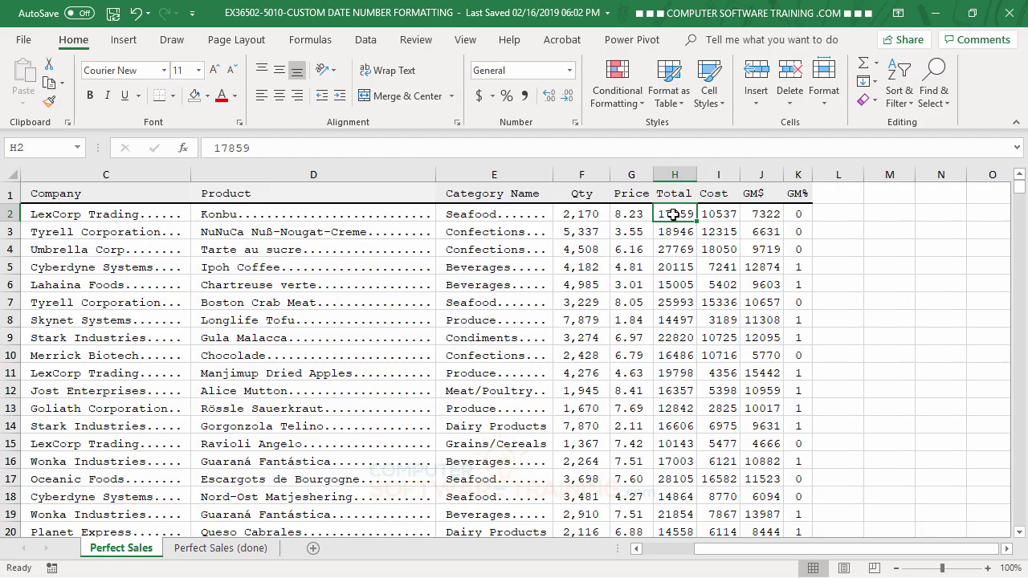
pyautogui.click(570, 214)
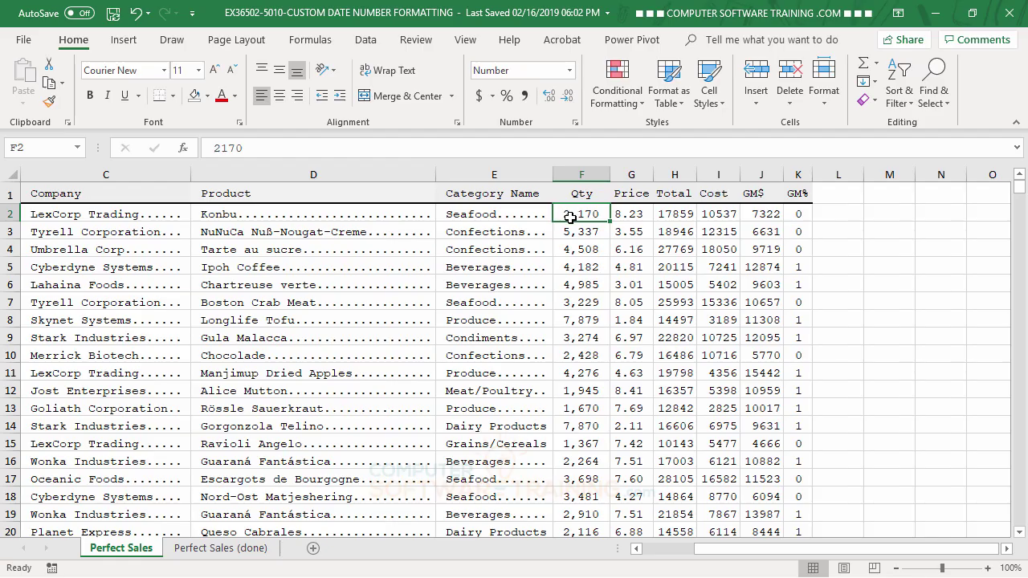
pyautogui.moveTo(570, 215); pyautogui.dragTo(570, 488)
pyautogui.scroll(17, 584, 426)
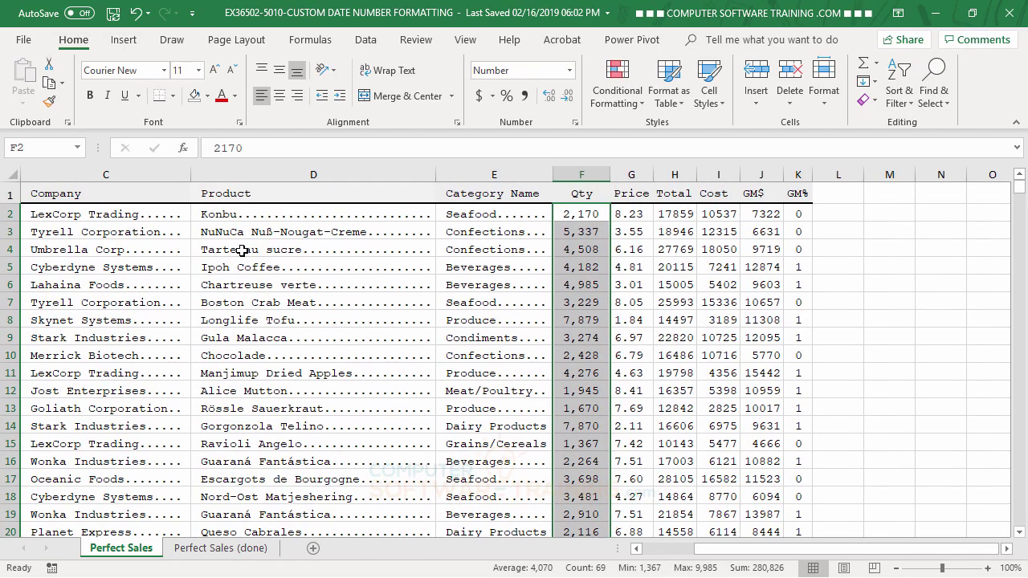
pyautogui.click(49, 102)
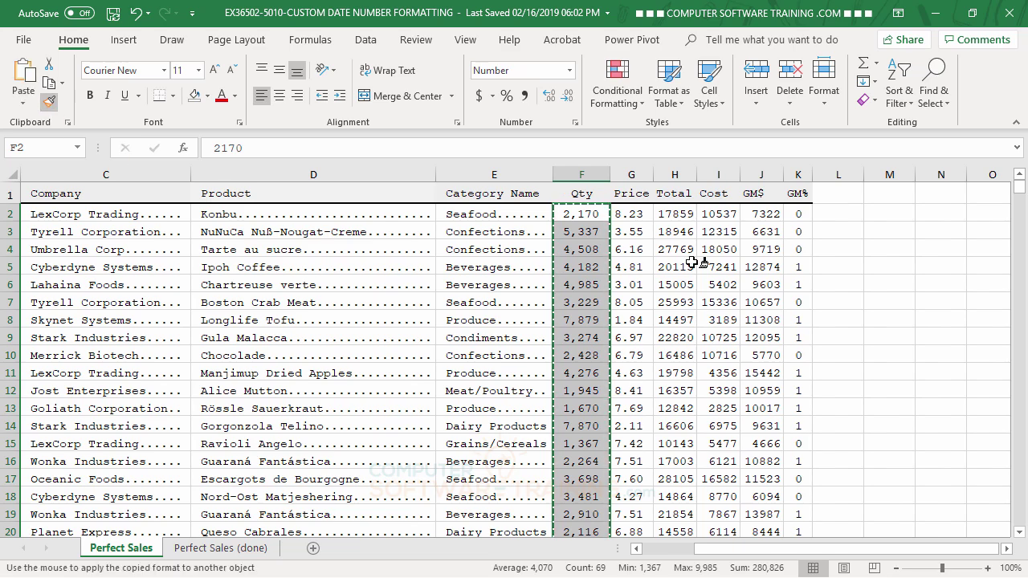
pyautogui.click(674, 214)
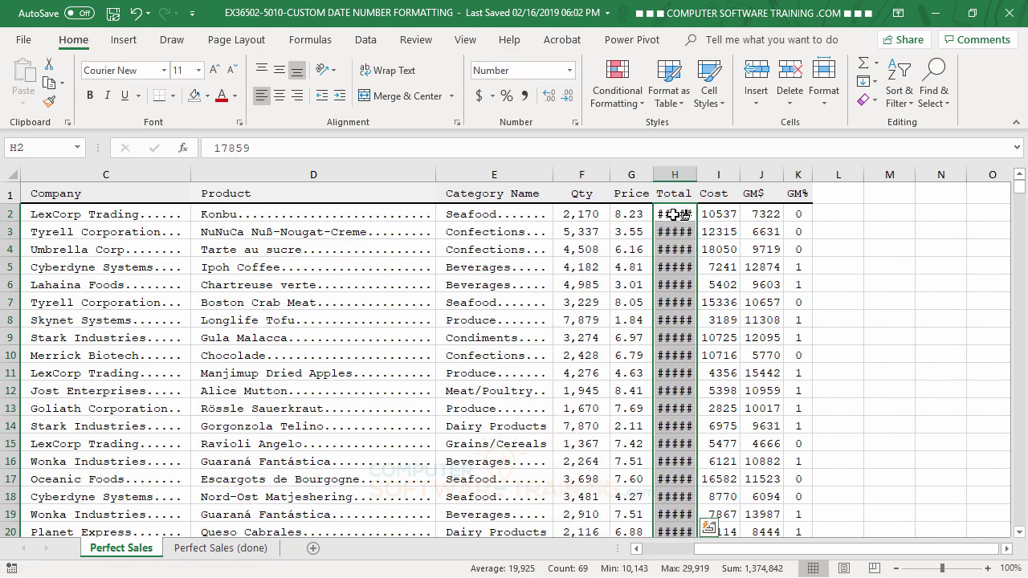
pyautogui.moveTo(696, 175); pyautogui.dragTo(718, 175)
pyautogui.click(686, 259)
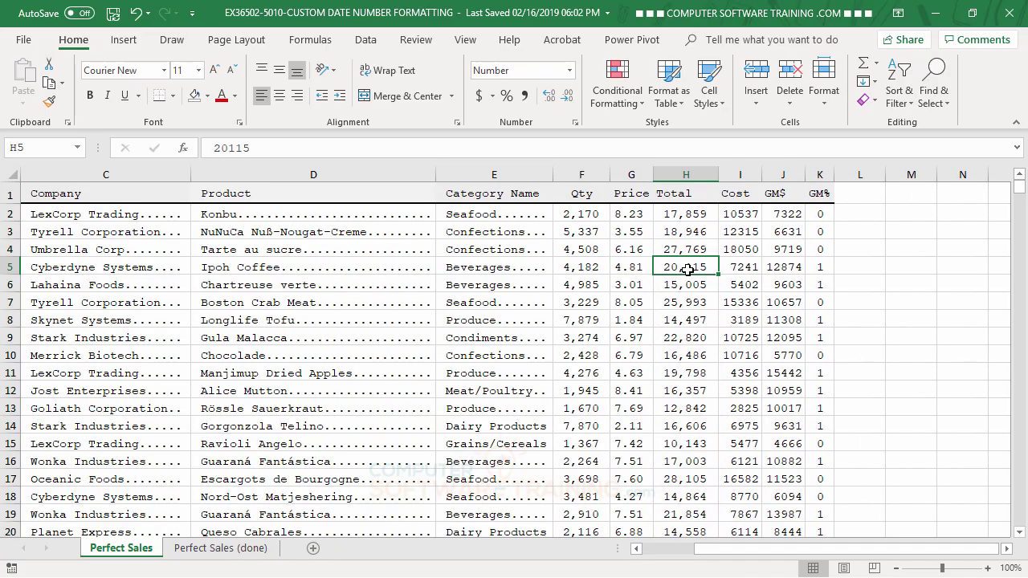
# Step: Center the Total heading in H1
pyautogui.click(679, 193)
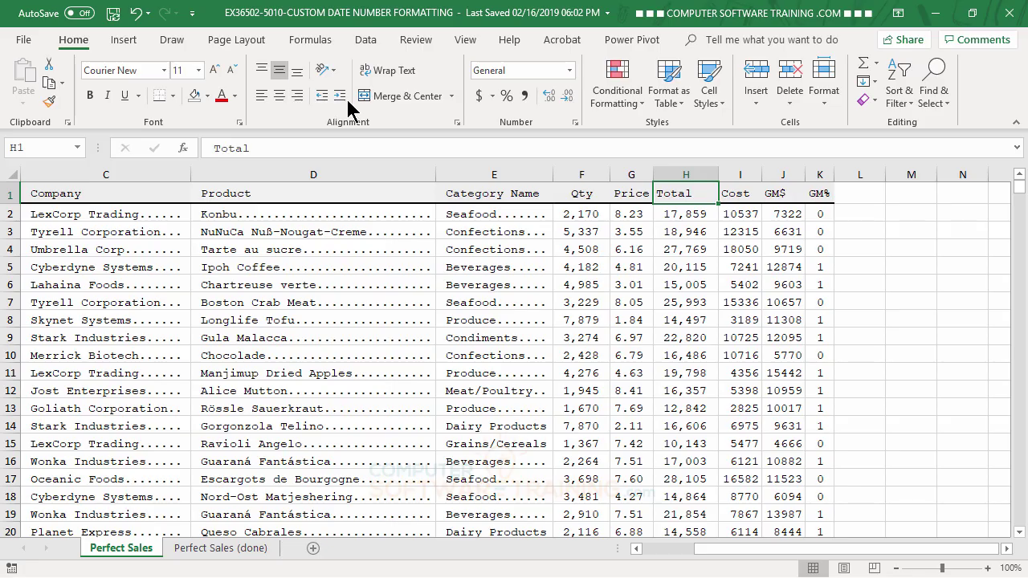
pyautogui.click(279, 96)
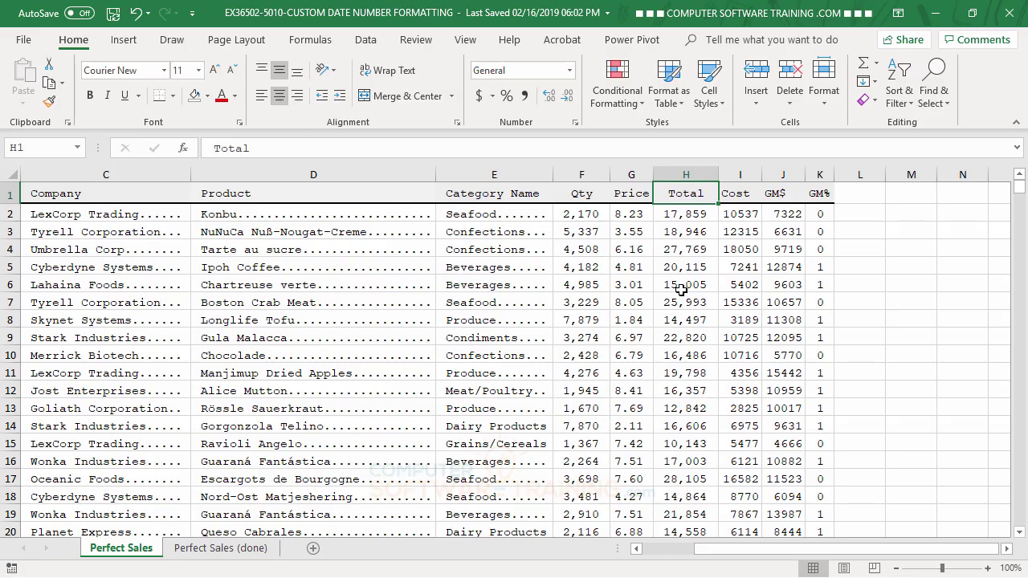
pyautogui.click(689, 355)
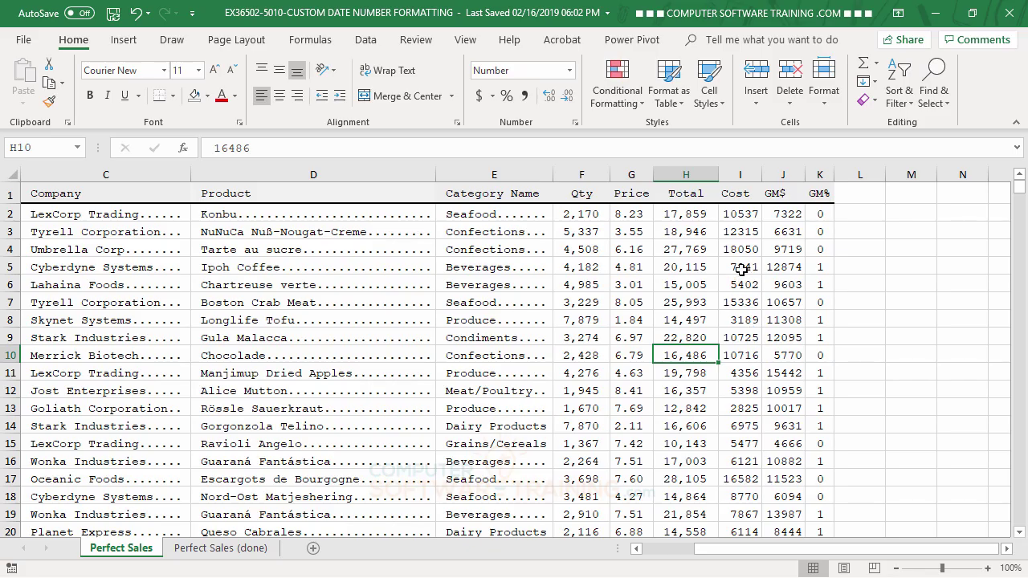
# Step: Format the Cost values in I2:I70 with the Number category, 0 decimal places and the 1000 separator
pyautogui.click(746, 216)
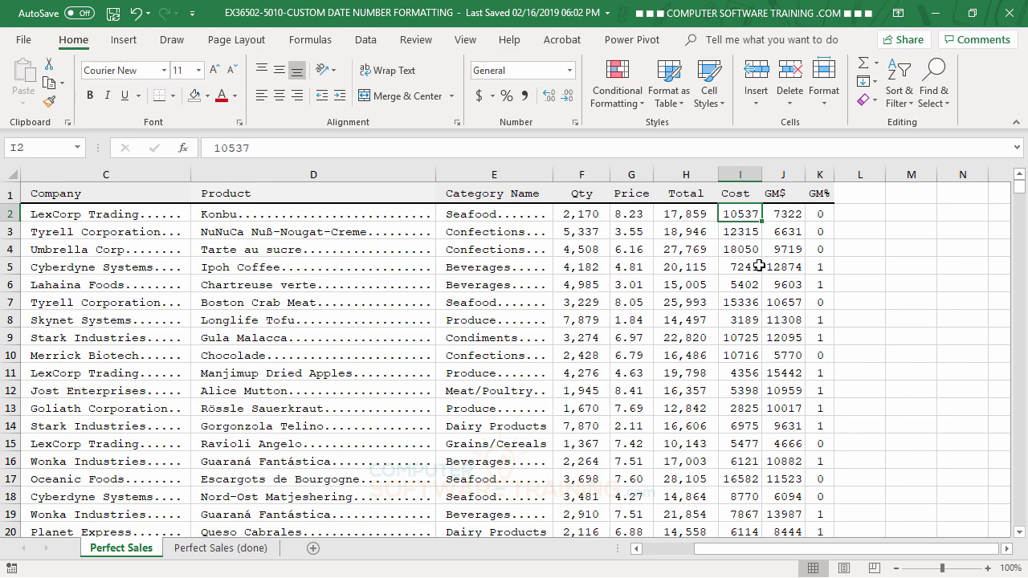
pyautogui.moveTo(736, 216); pyautogui.dragTo(740, 490)
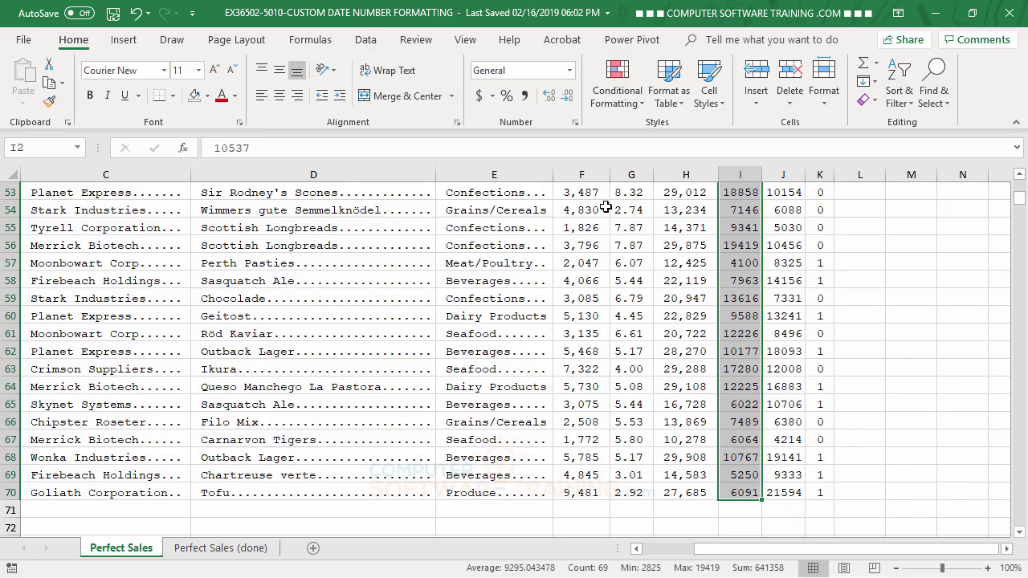
pyautogui.click(574, 122)
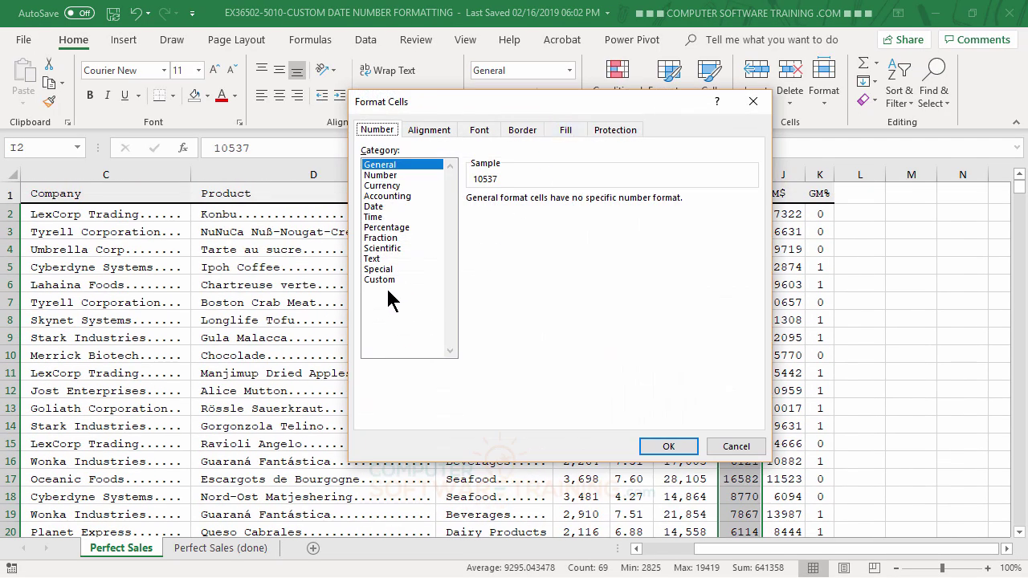
pyautogui.click(384, 175)
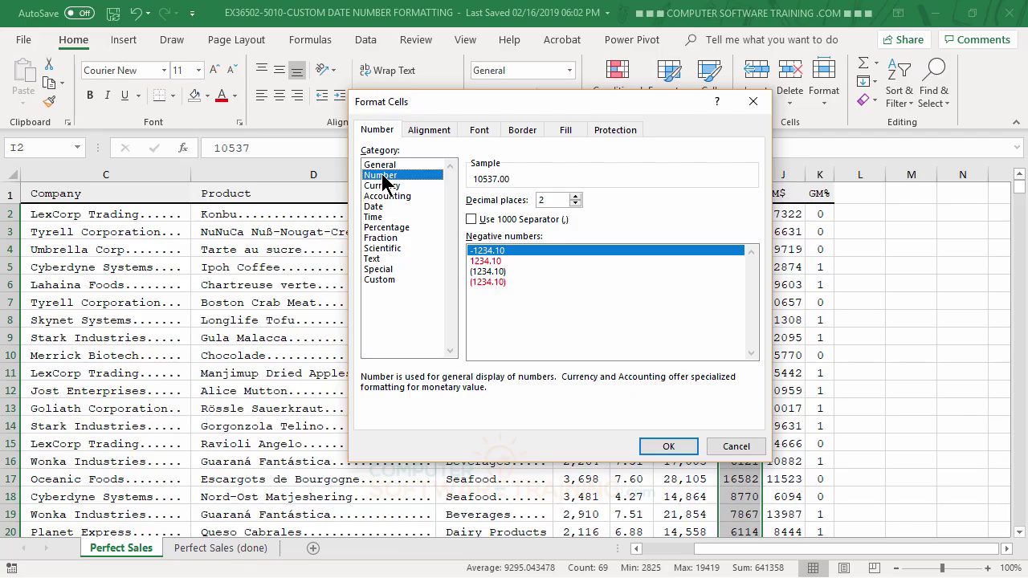
pyautogui.click(471, 222)
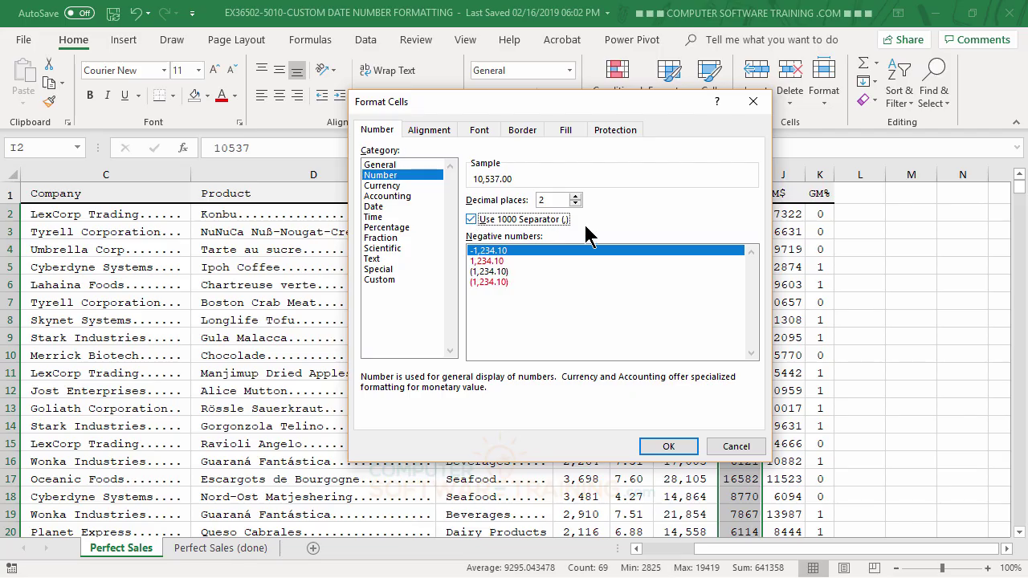
pyautogui.click(575, 202)
pyautogui.click(575, 202)
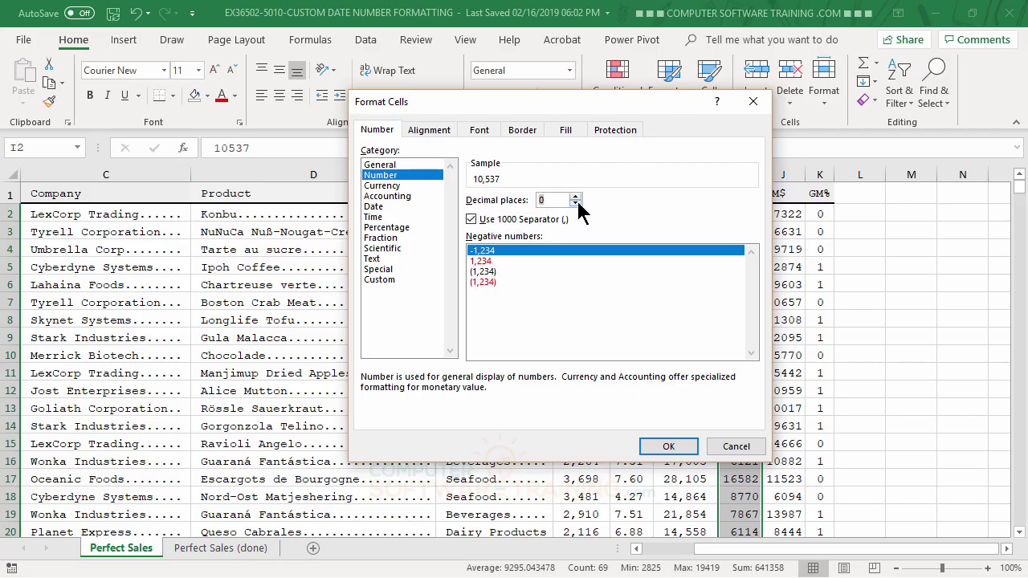
pyautogui.click(672, 449)
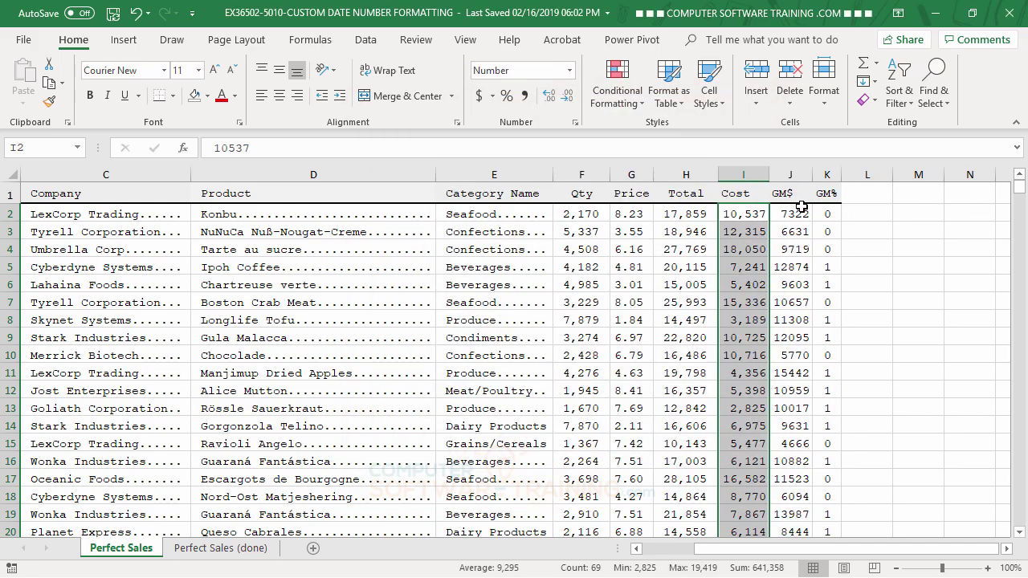
# Step: Widen column I and right-align the Cost values in I2:I70 with a one-level indent
pyautogui.moveTo(770, 173); pyautogui.dragTo(786, 174)
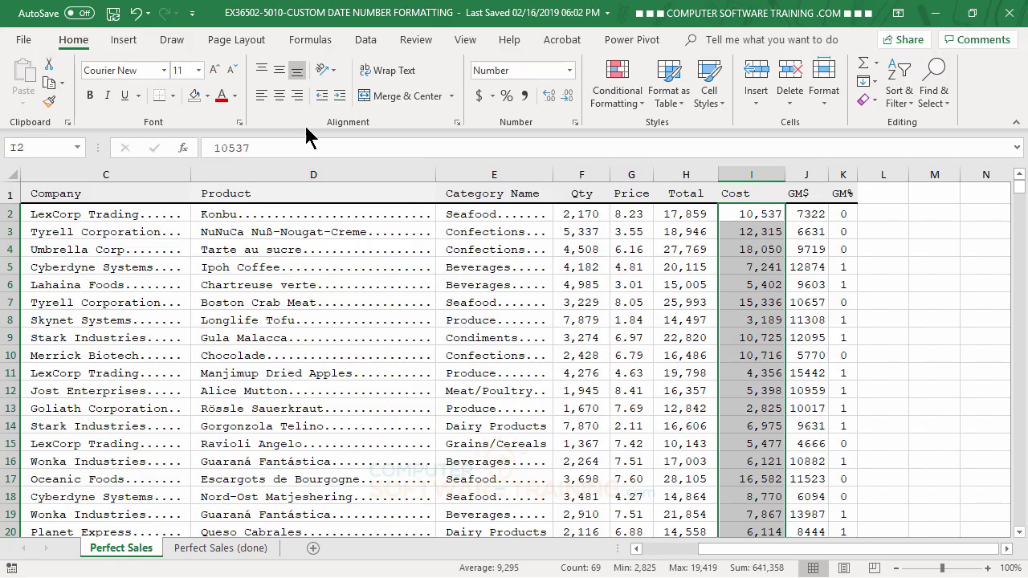
pyautogui.click(278, 104)
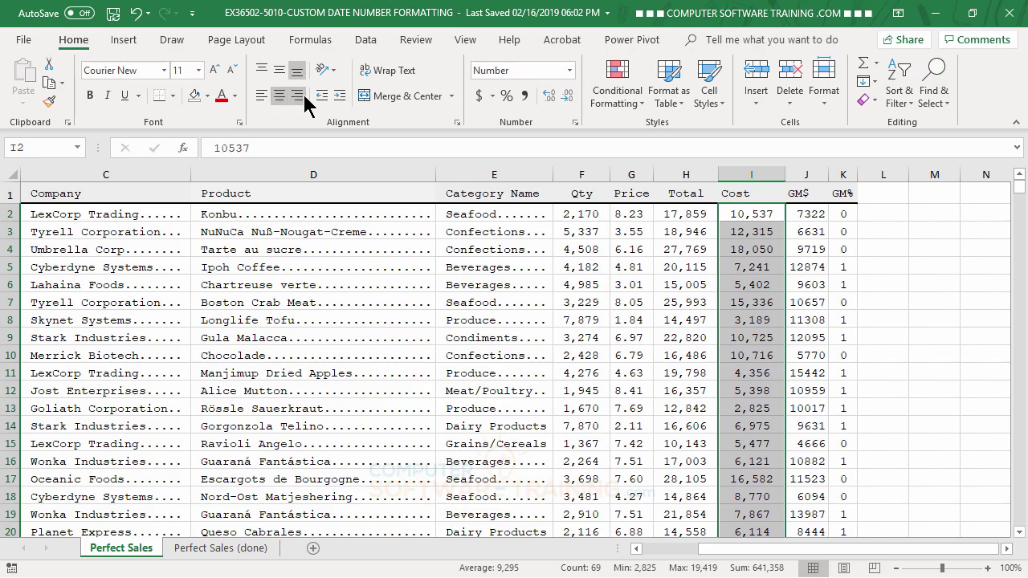
pyautogui.click(298, 98)
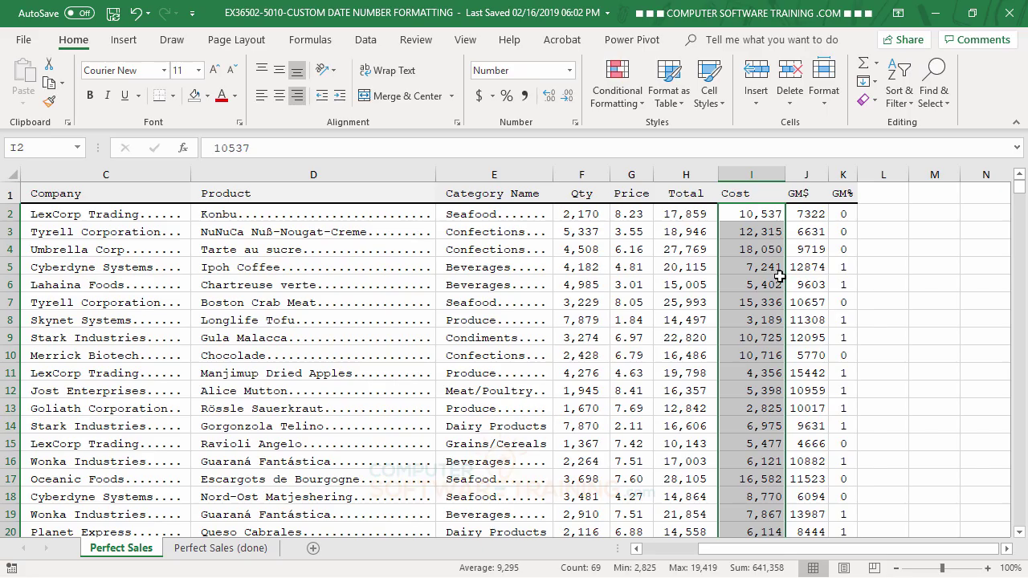
pyautogui.click(339, 97)
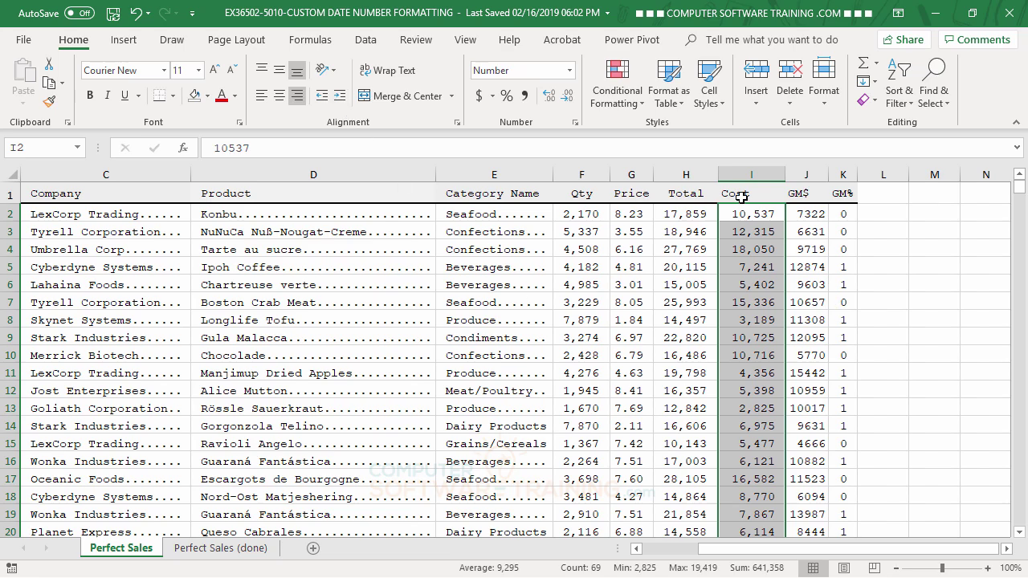
pyautogui.click(341, 96)
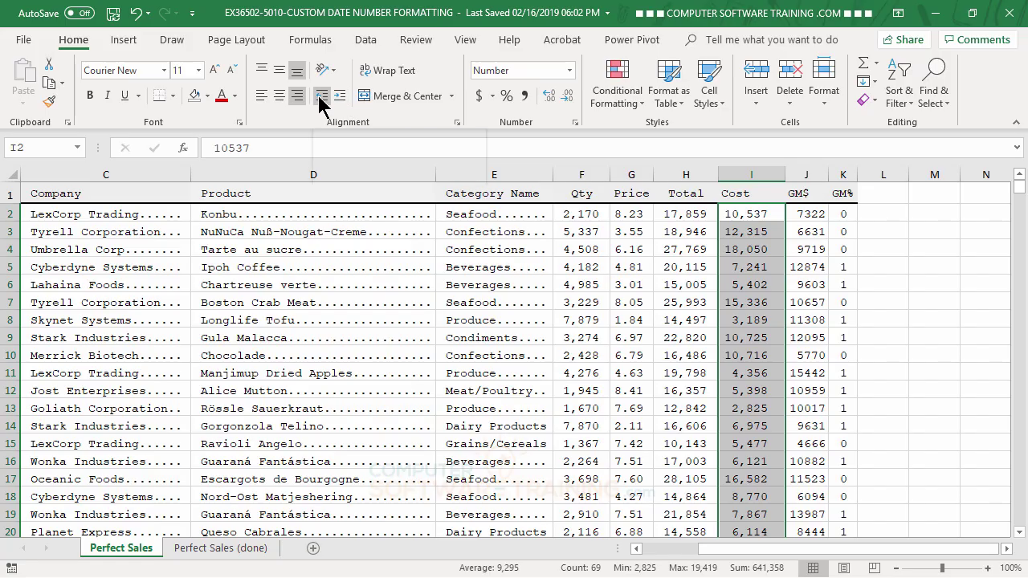
pyautogui.click(321, 95)
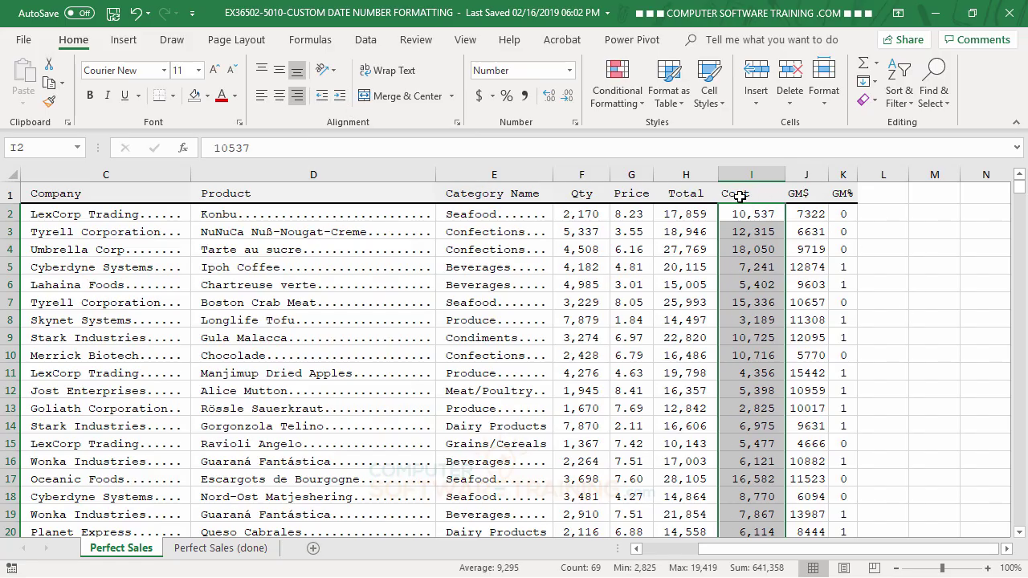
# Step: Center the Cost heading in I1 and make column I slightly narrower
pyautogui.click(739, 196)
pyautogui.click(280, 96)
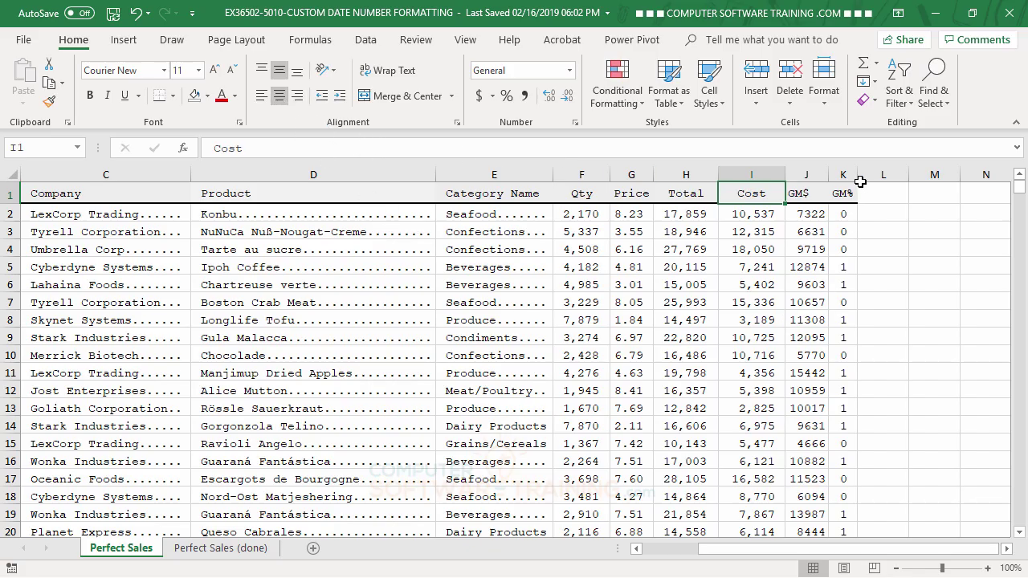
pyautogui.moveTo(786, 174); pyautogui.dragTo(779, 175)
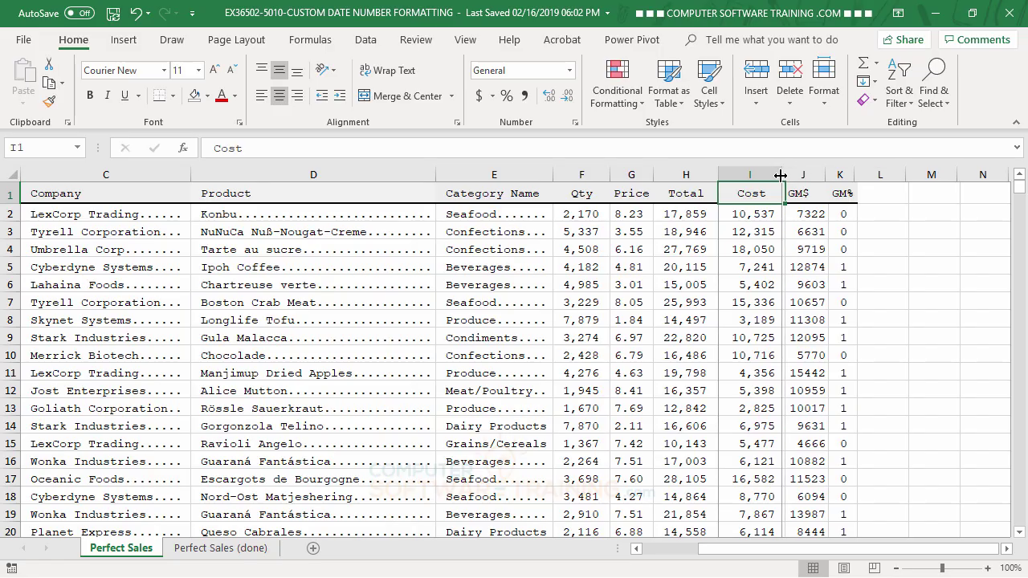
# Step: Copy the Cost number format and alignment from I2 to the GM$ values in J2:J70 with Format Painter
pyautogui.click(812, 365)
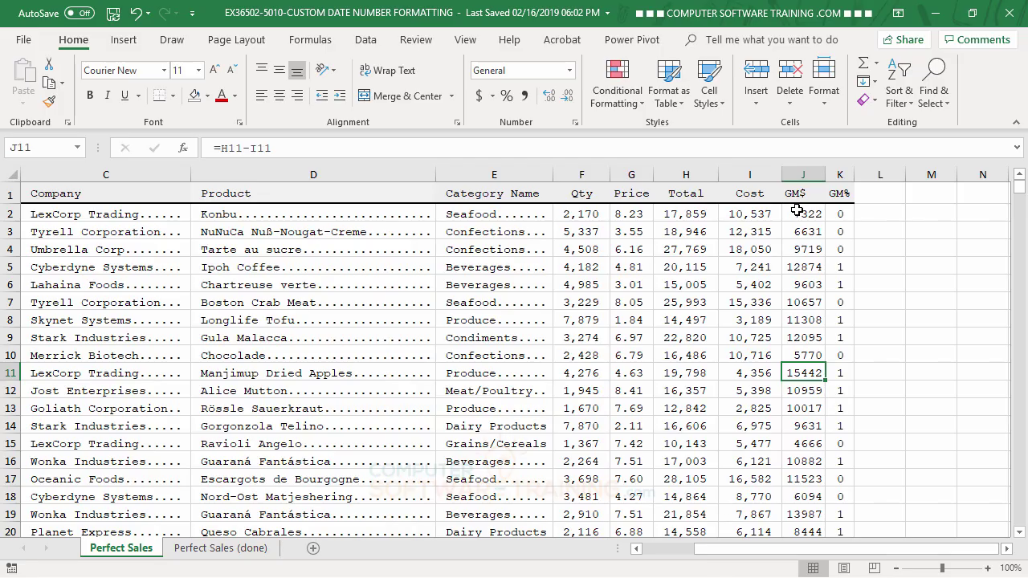
pyautogui.click(743, 215)
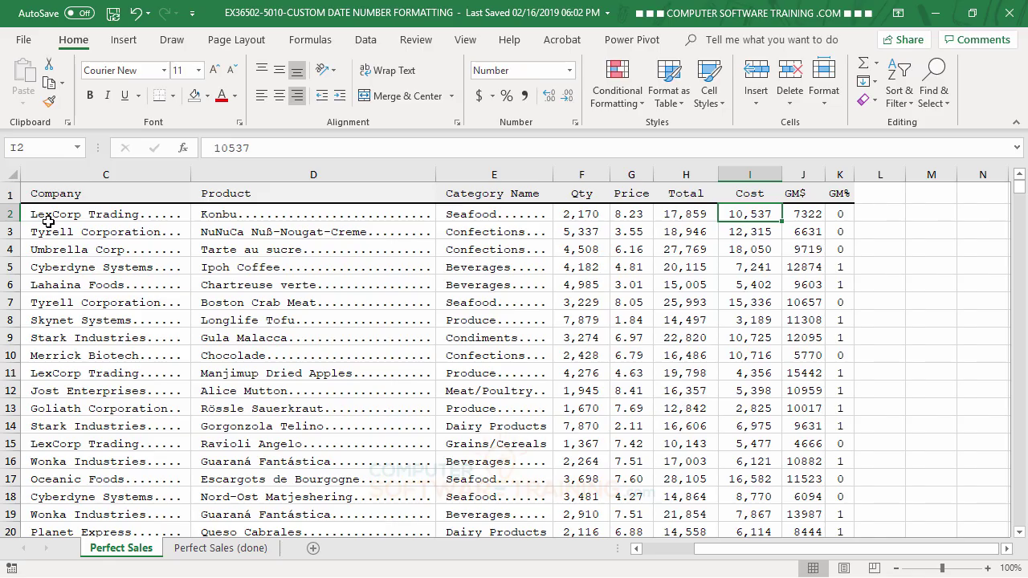
pyautogui.click(50, 103)
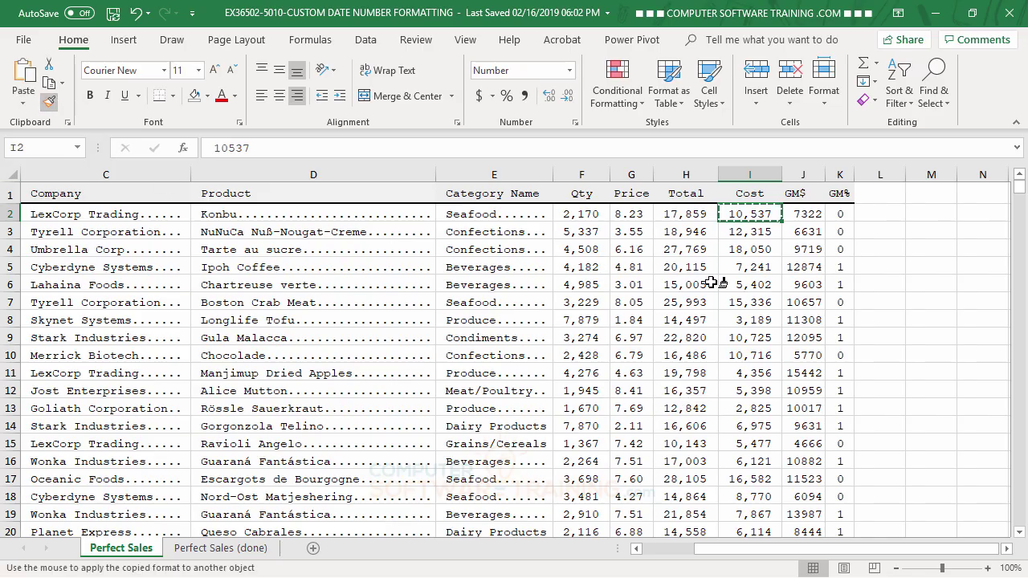
pyautogui.moveTo(808, 215)
pyautogui.mouseDown()
pyautogui.moveTo(797, 441)
pyautogui.moveTo(809, 571)
pyautogui.moveTo(802, 510)
pyautogui.mouseUp()
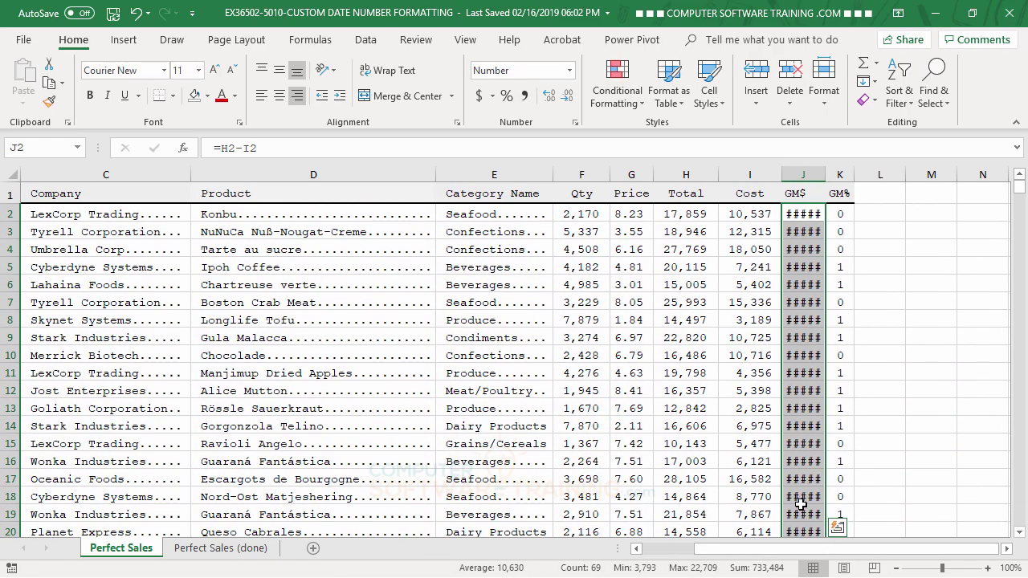
# Step: Widen column J to fit the GM$ values with a little extra room and center the GM$ heading in J1
pyautogui.doubleClick(825, 171)
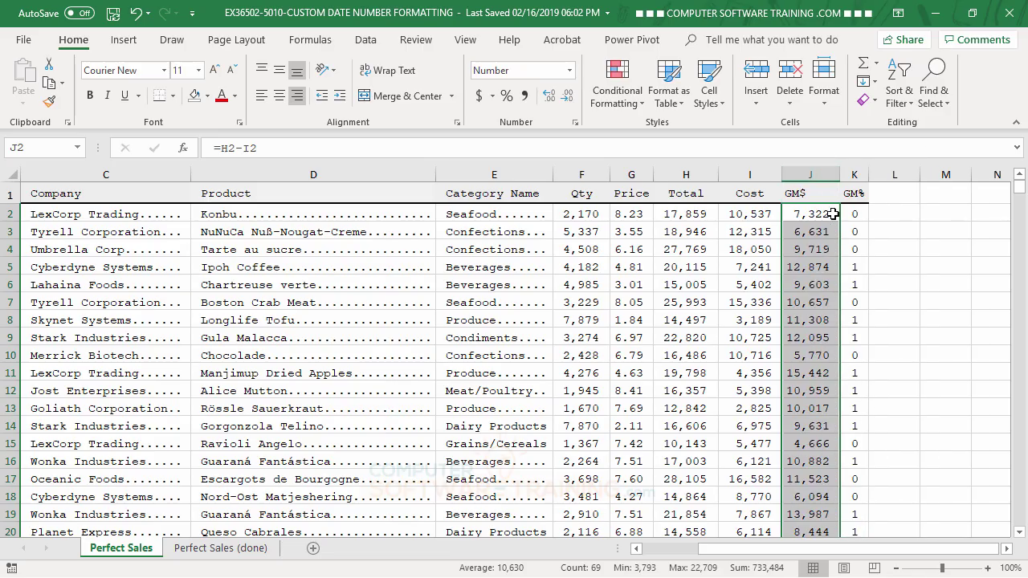
pyautogui.moveTo(838, 175); pyautogui.dragTo(845, 174)
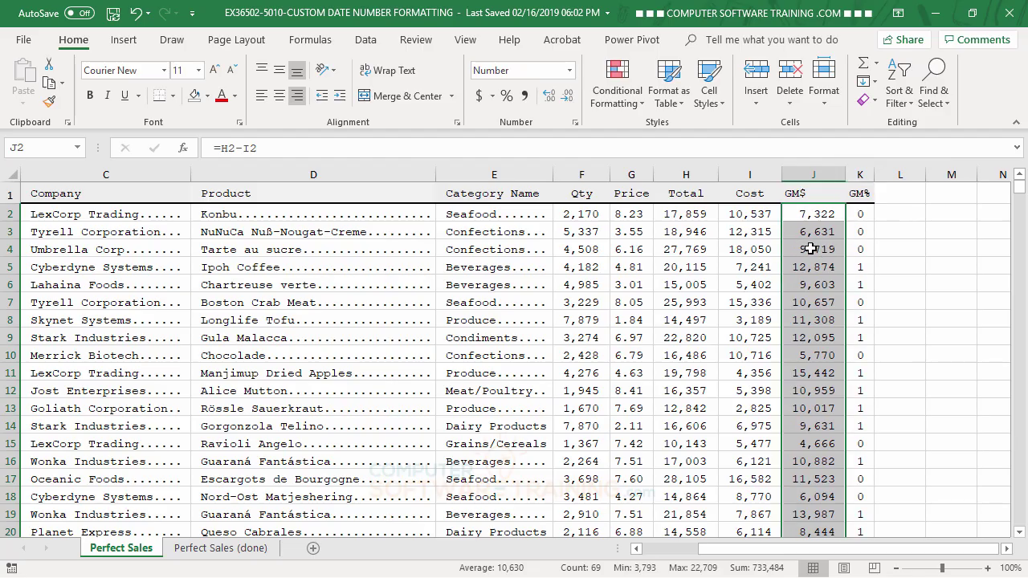
pyautogui.click(799, 194)
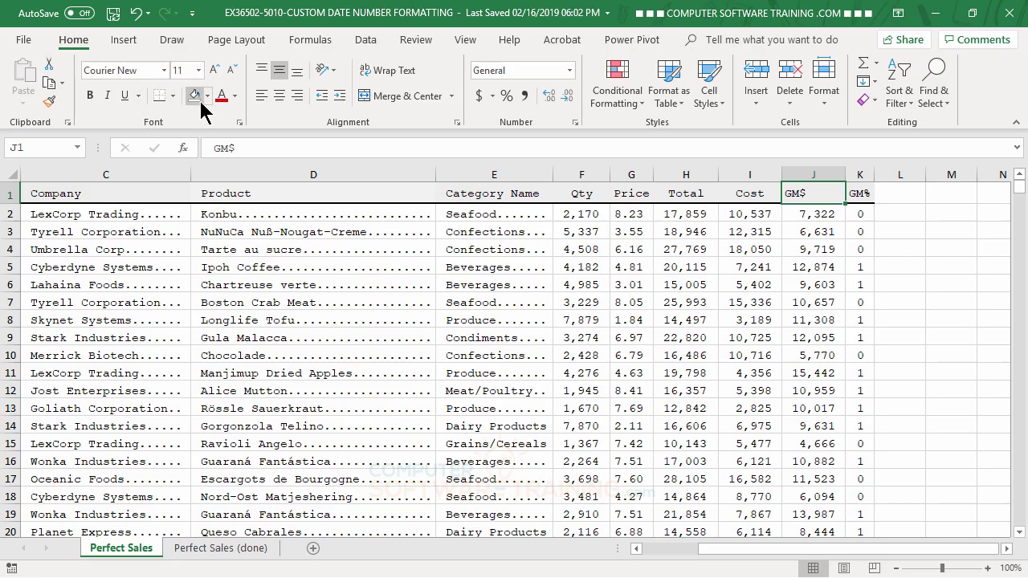
pyautogui.click(278, 97)
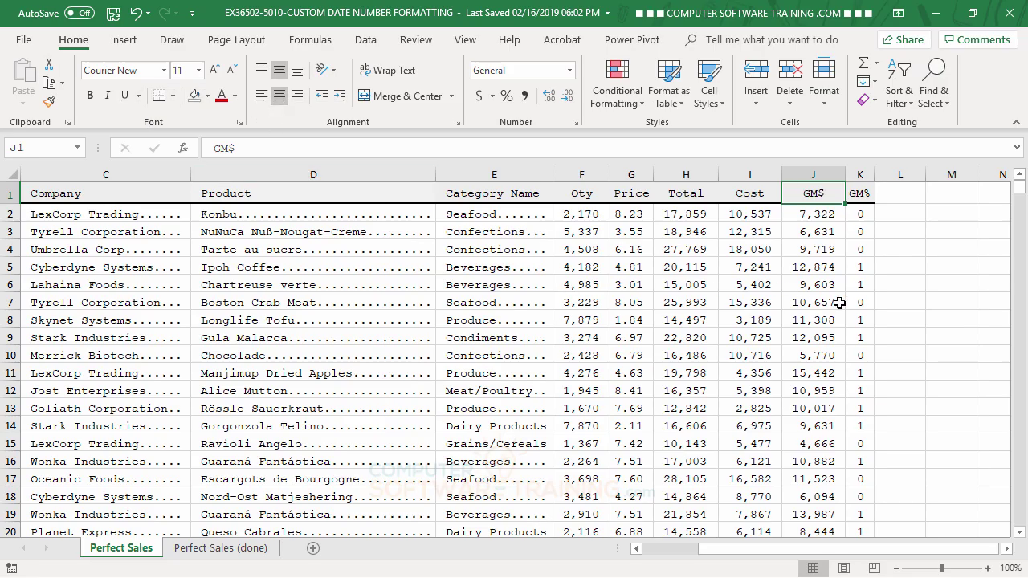
# Step: Apply the Percentage format to the GM% values in K2:K70
pyautogui.click(857, 268)
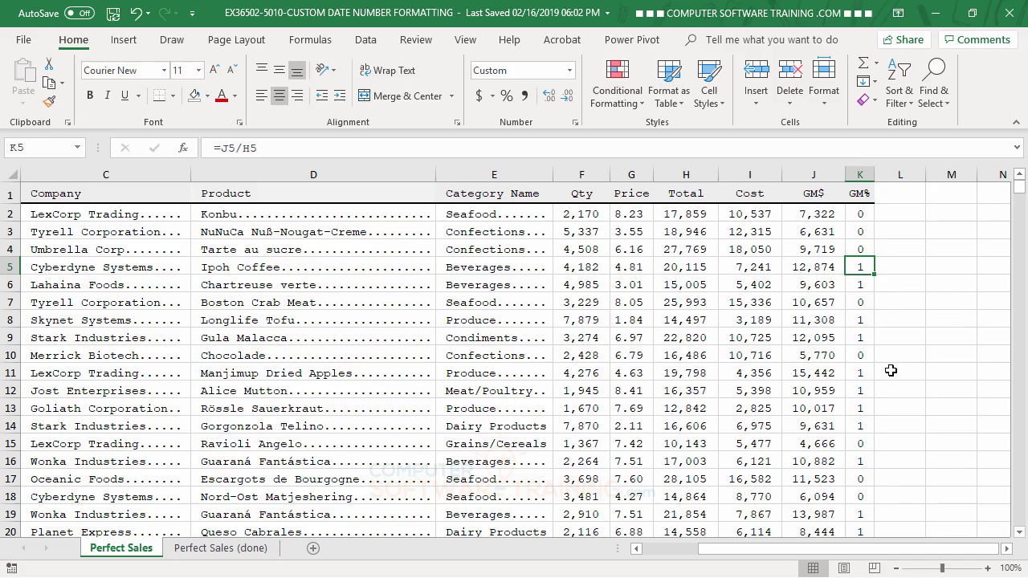
pyautogui.click(859, 215)
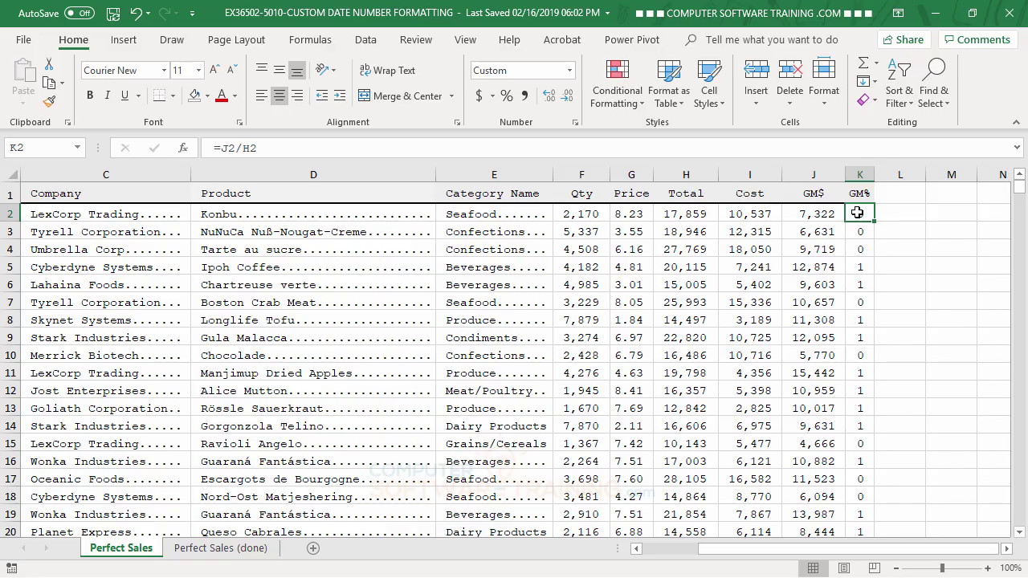
pyautogui.moveTo(858, 212); pyautogui.dragTo(857, 496)
pyautogui.scroll(17, 860, 447)
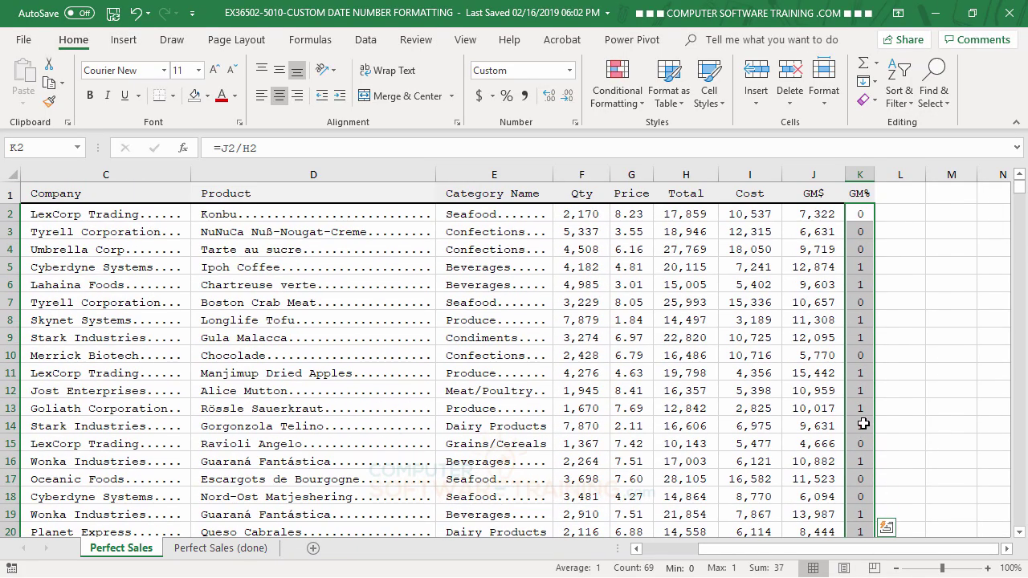
pyautogui.click(506, 97)
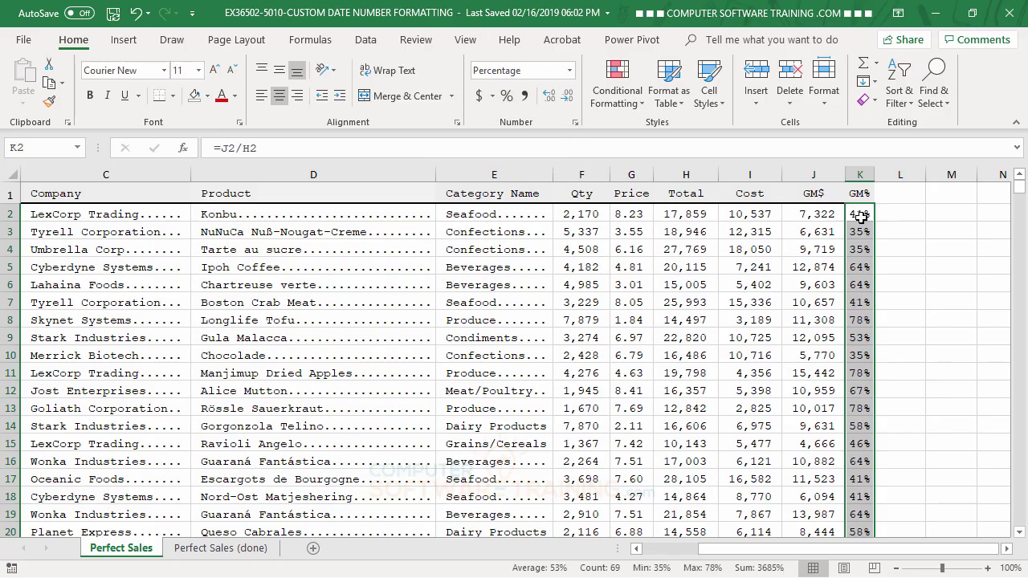
# Step: Center the GM% values in K2:K70 and make column K slightly wider
pyautogui.moveTo(874, 175)
pyautogui.mouseDown()
pyautogui.moveTo(901, 176)
pyautogui.moveTo(890, 176)
pyautogui.mouseUp()
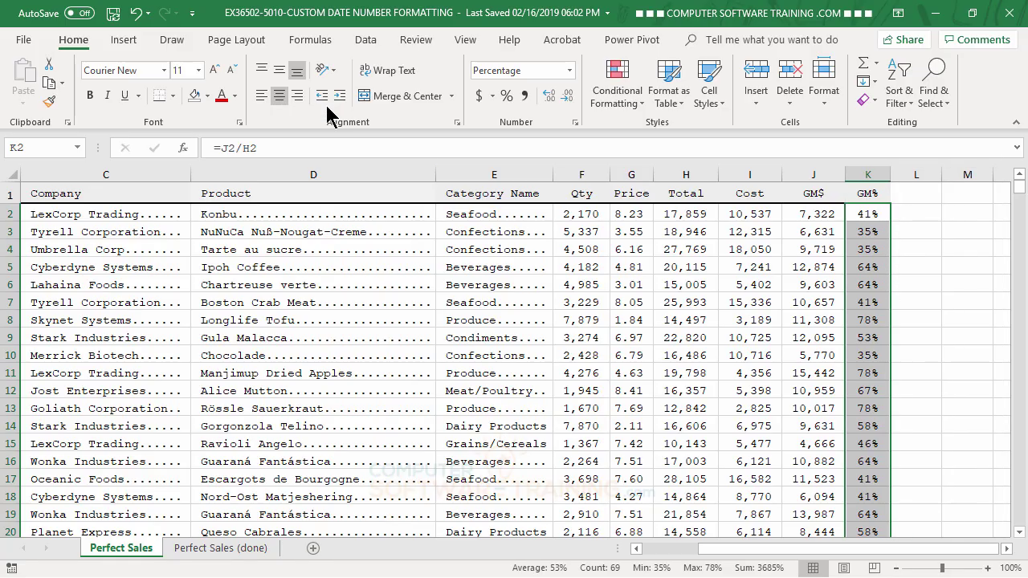
pyautogui.click(297, 97)
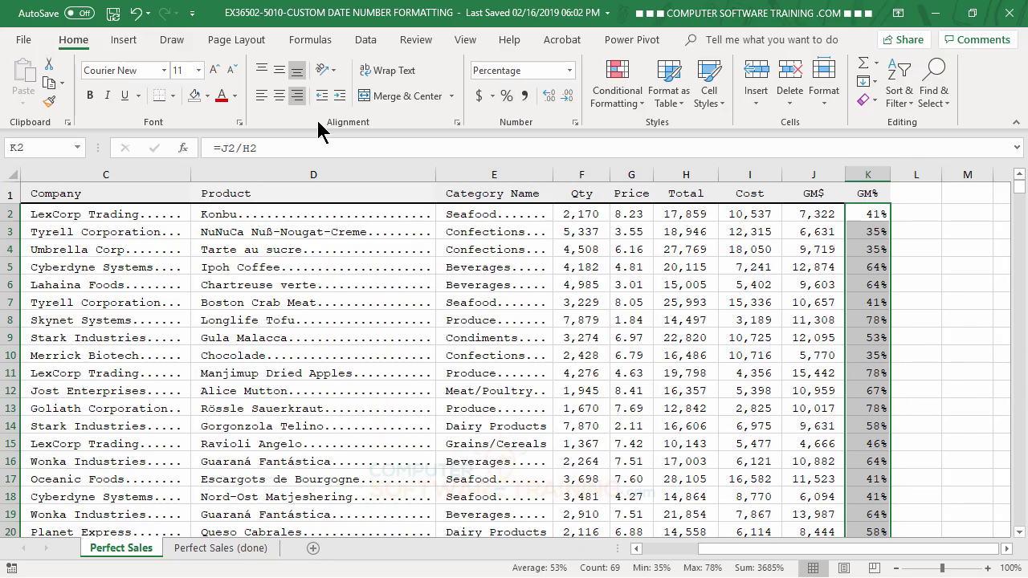
pyautogui.click(279, 97)
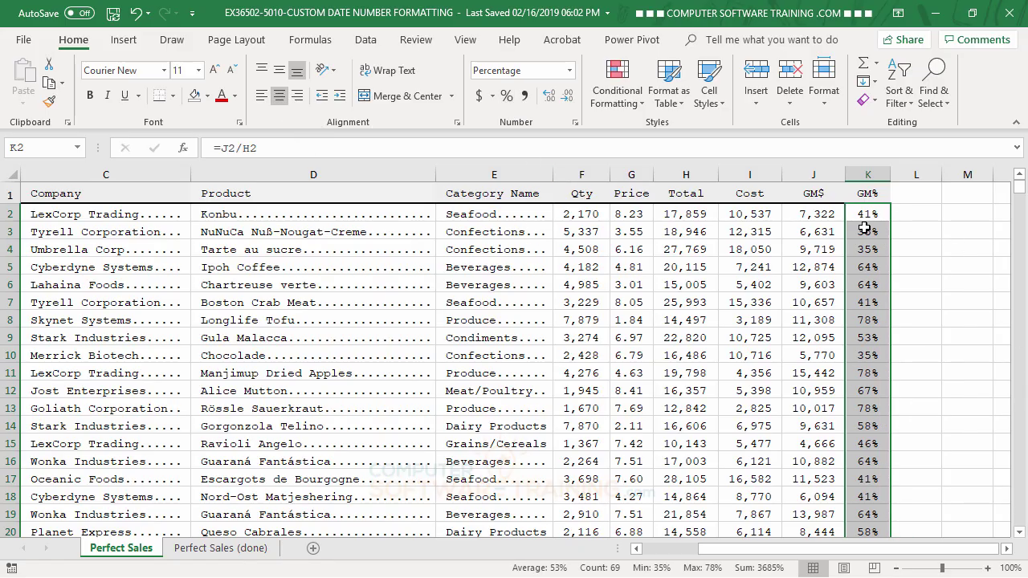
pyautogui.moveTo(891, 173); pyautogui.dragTo(880, 174)
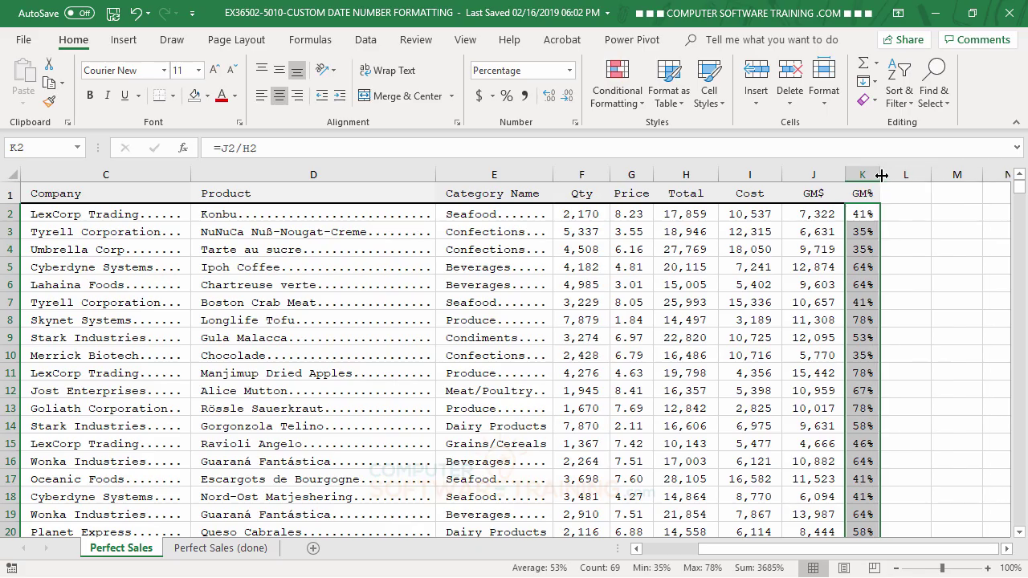
pyautogui.click(957, 373)
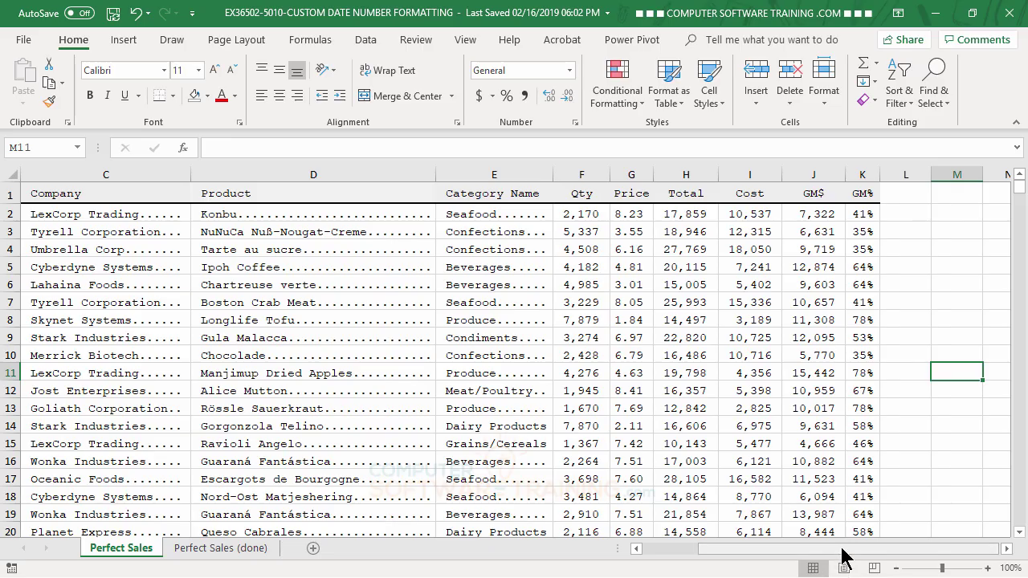
pyautogui.moveTo(842, 549); pyautogui.dragTo(775, 554)
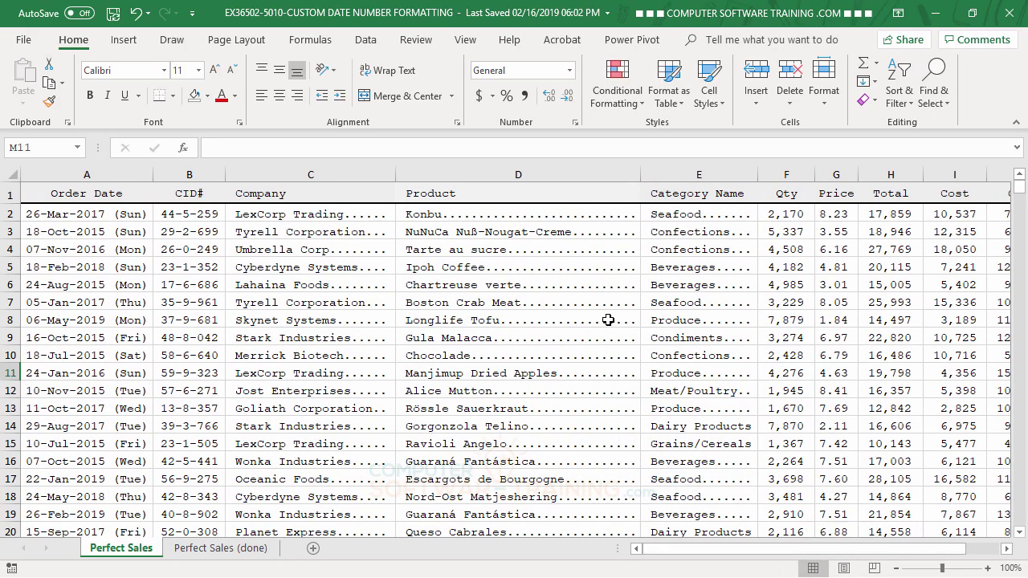